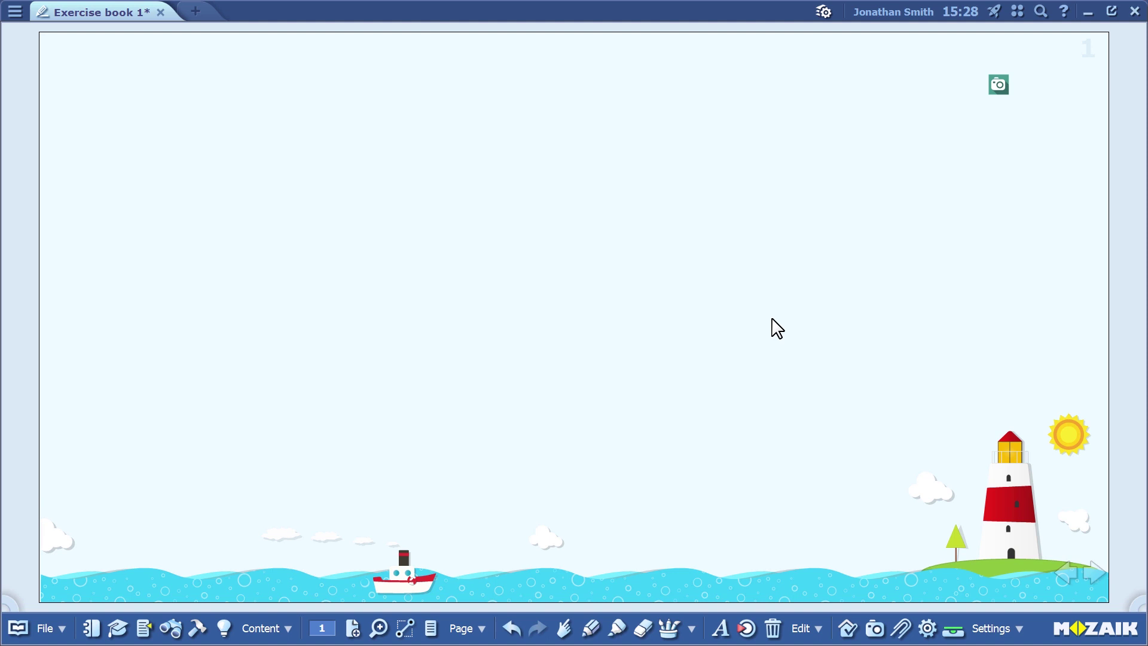
Show the Tools side panel from the bottom toolbar.
left_click(197, 630)
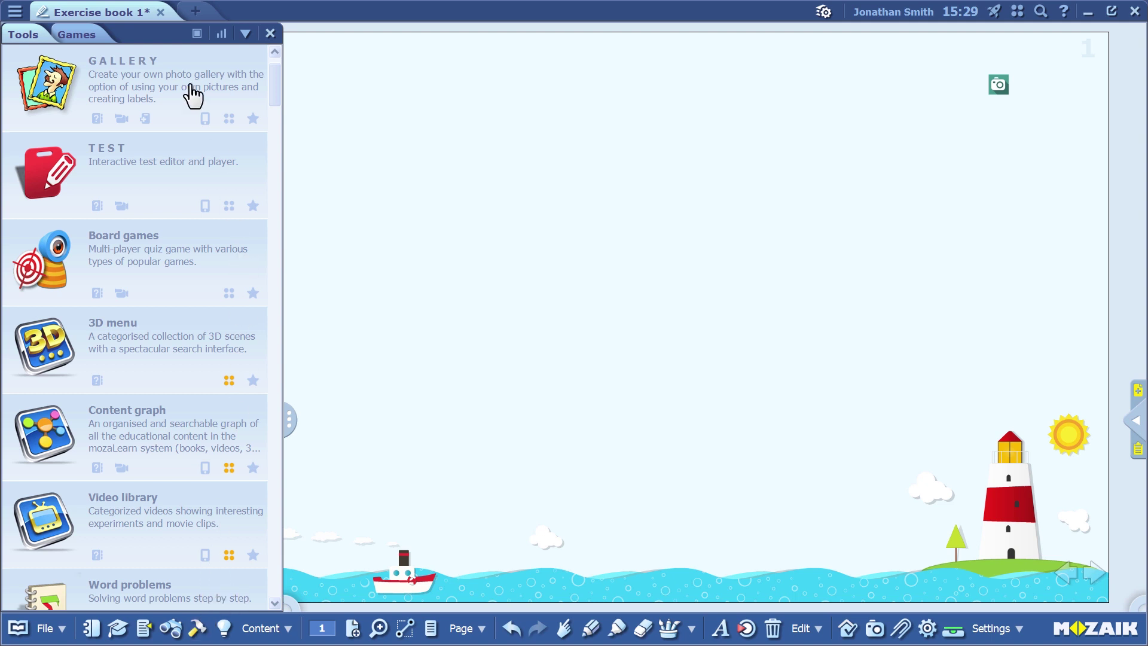
left_click(197, 35)
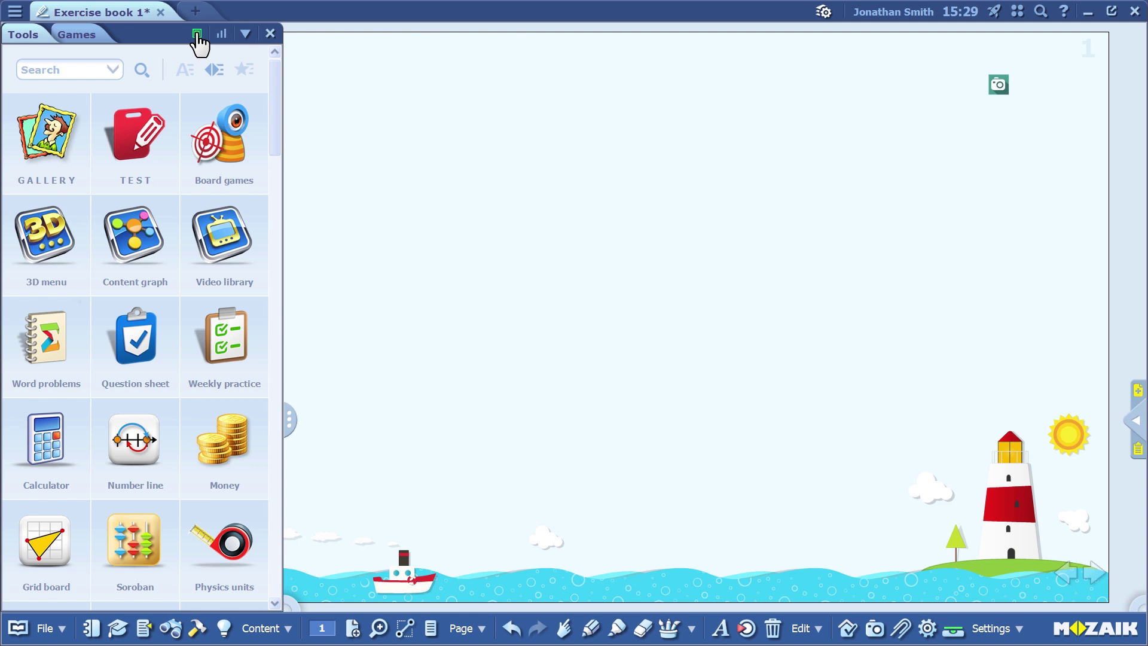
left_click(196, 35)
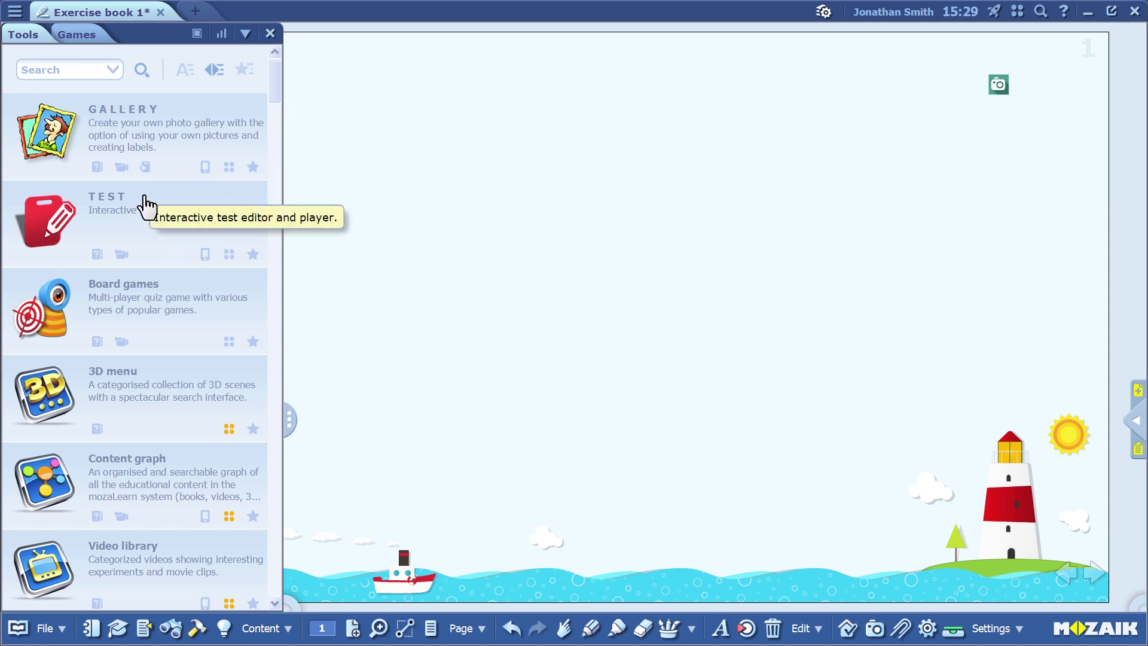
scroll(149, 220, "down", 3)
scroll(149, 224, "down", 1)
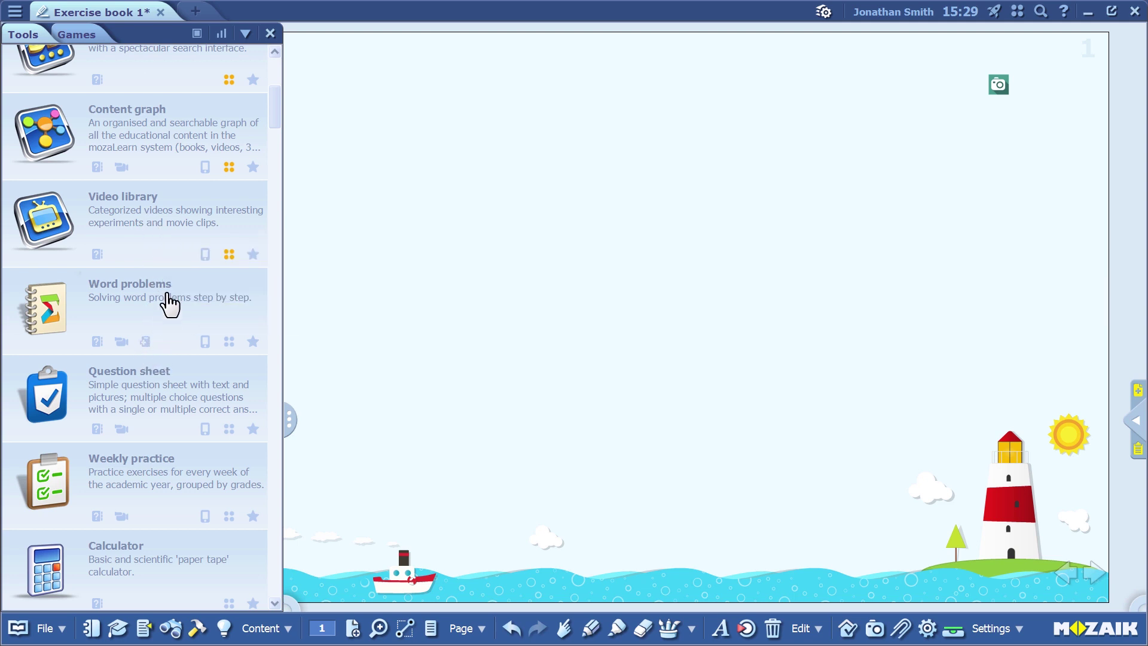
Start Word problems for grades 5–8 only, excluding grades 1–4 and 9–12.
mouse_move(134, 289)
left_click(142, 291)
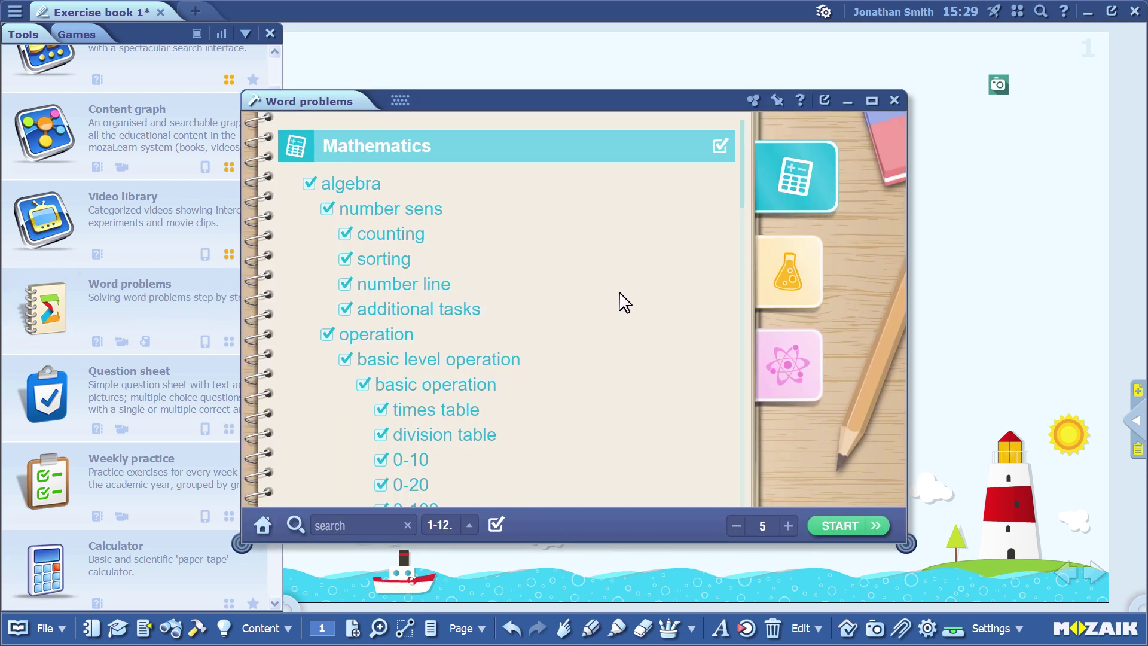
left_click(465, 533)
left_click(447, 441)
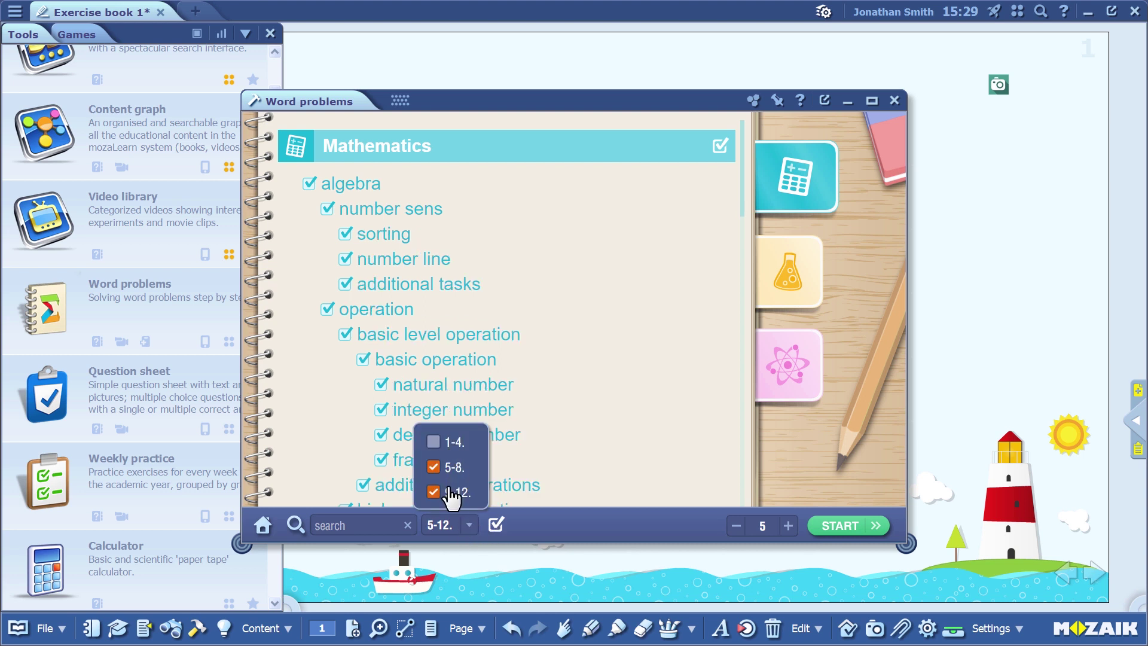
left_click(450, 492)
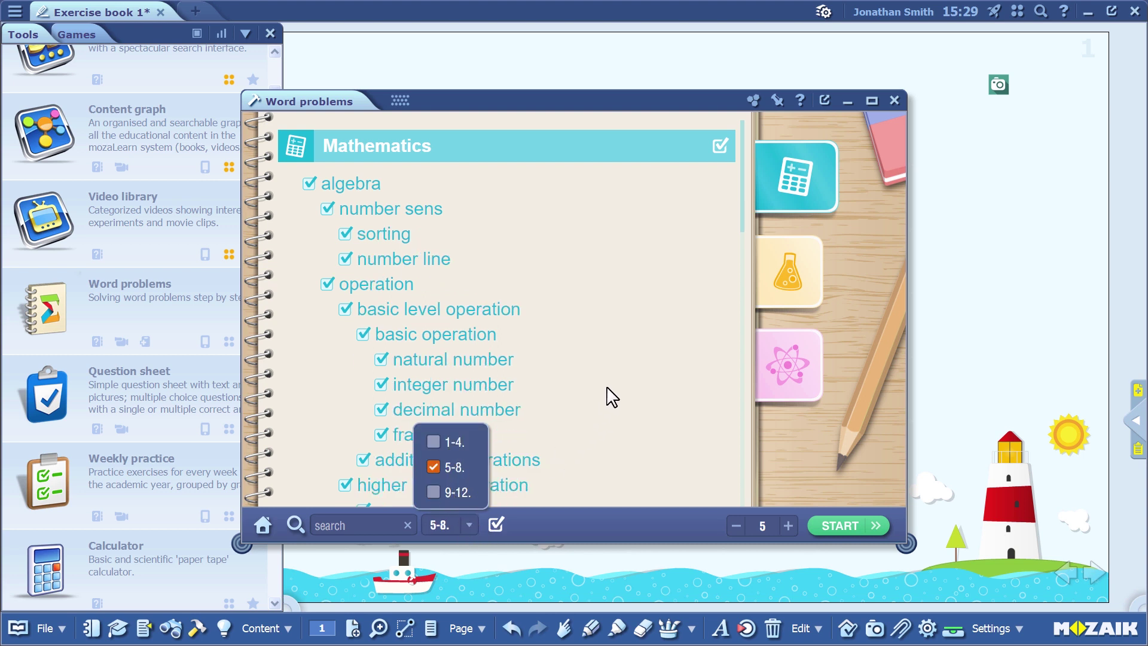
left_click(836, 523)
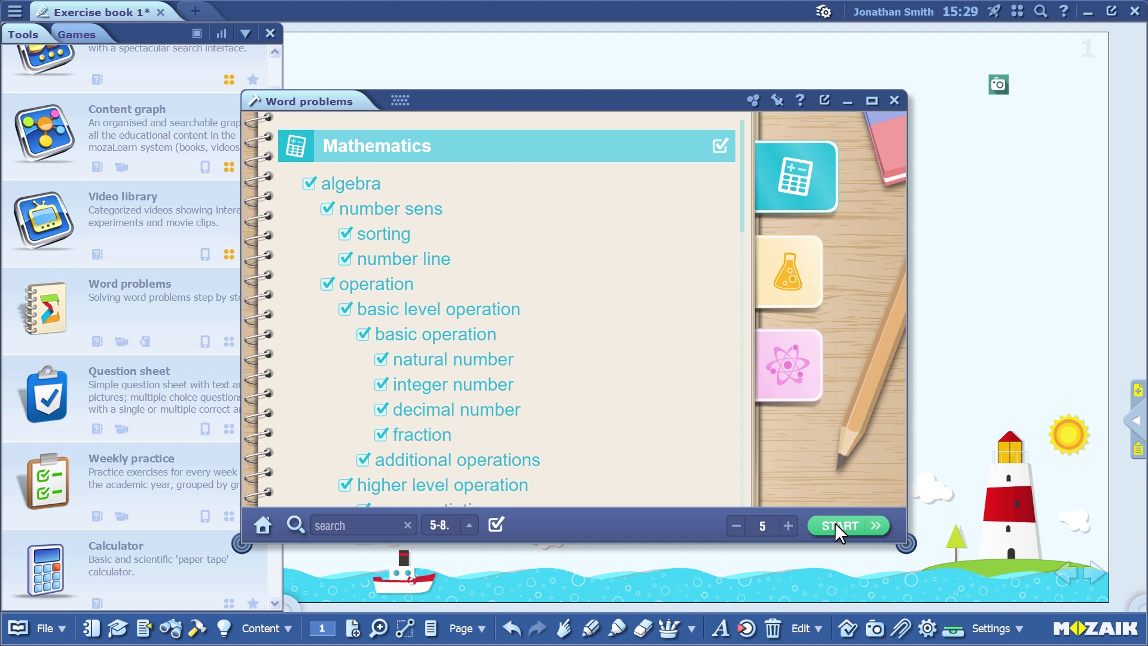
left_click(845, 531)
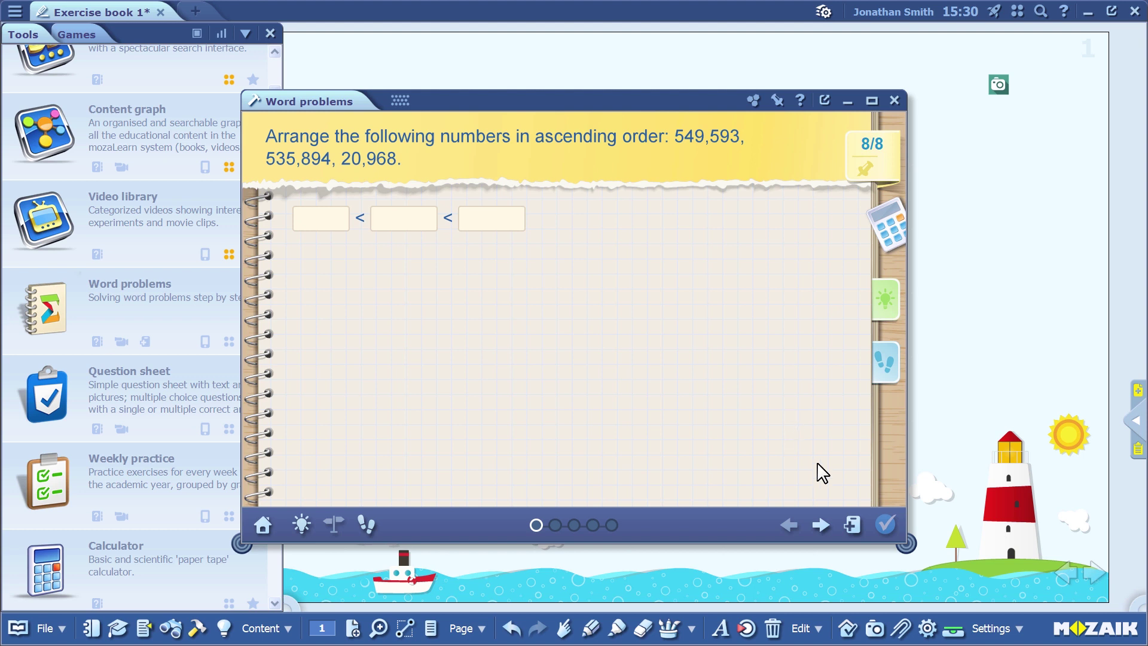
Export the number-ordering exercise to the Test editor and move the Test window right.
left_click(852, 525)
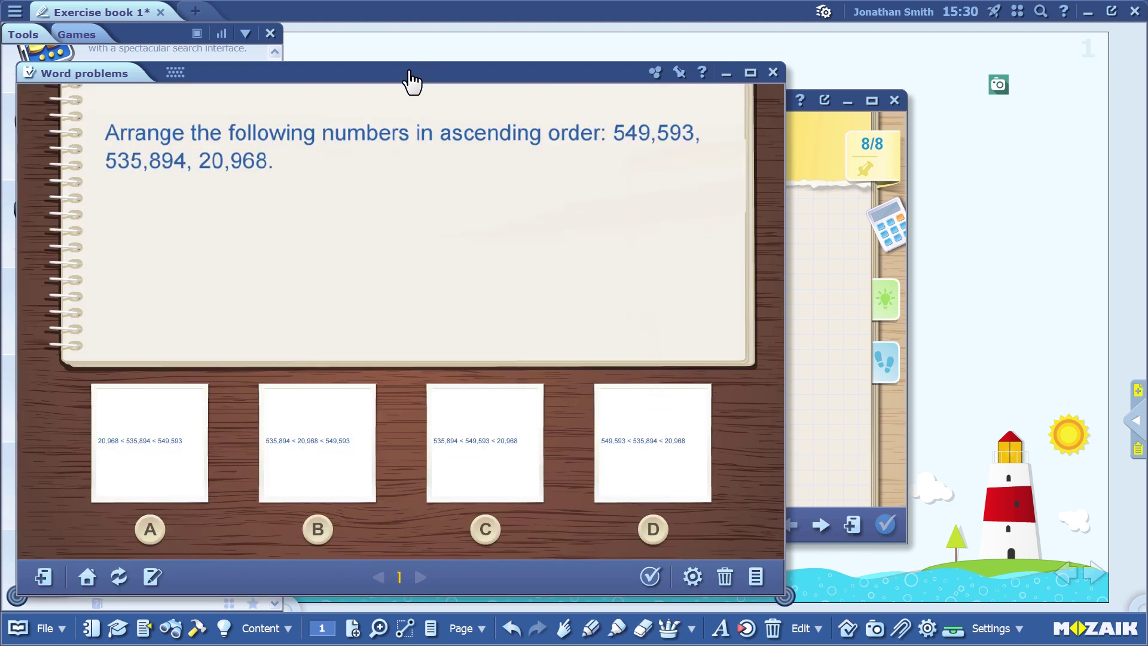
left_click_drag(411, 81, 655, 64)
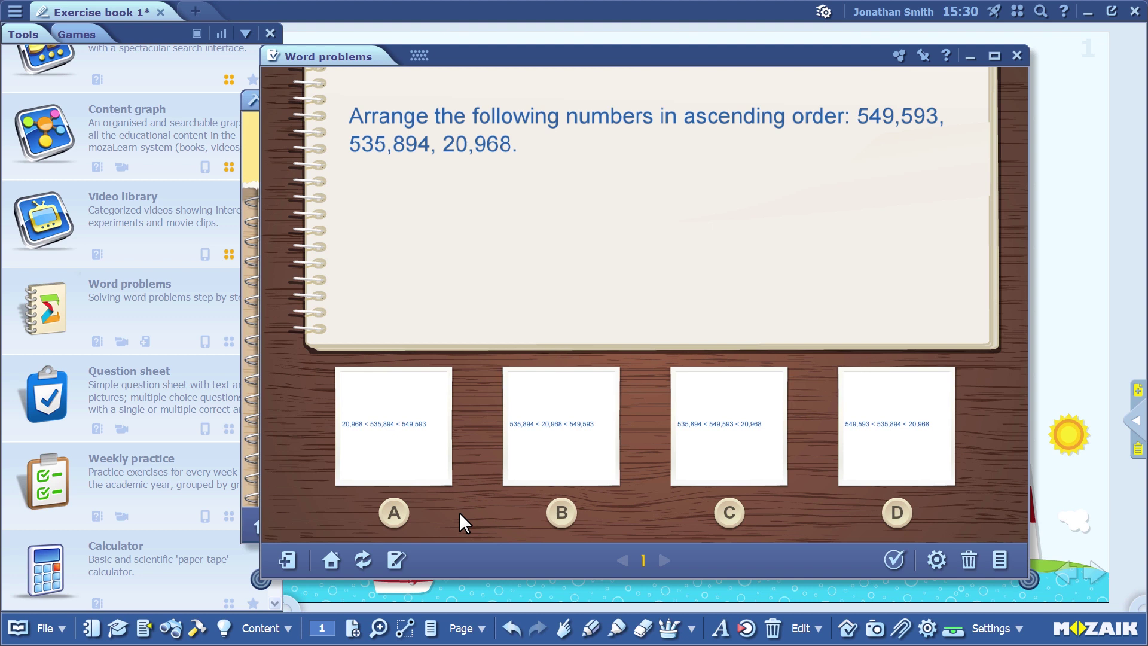
left_click(169, 36)
left_click_drag(275, 112, 281, 311)
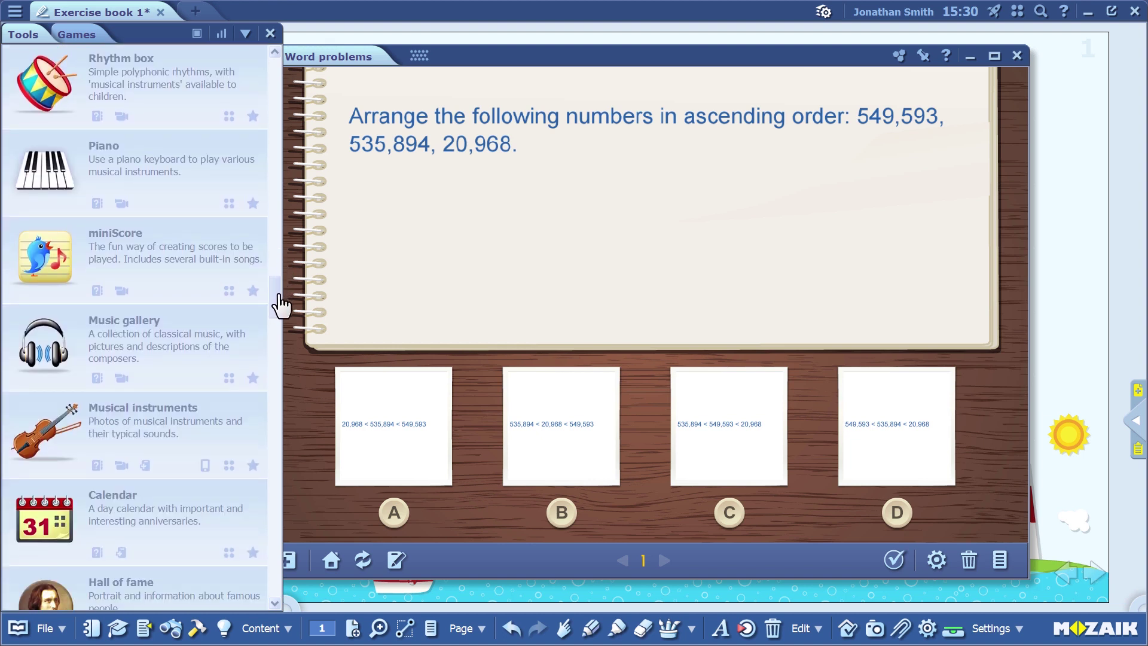
mouse_move(72, 289)
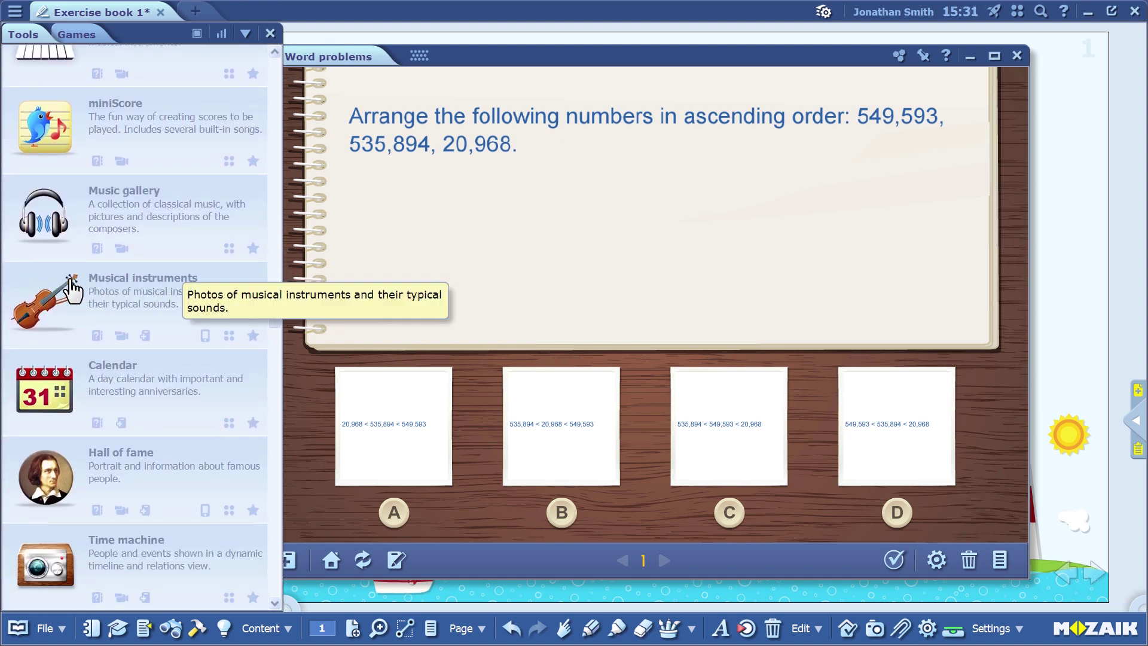
Open Musical instruments and view the bass drum, alto saxophone, cajón and castanets.
left_click(131, 289)
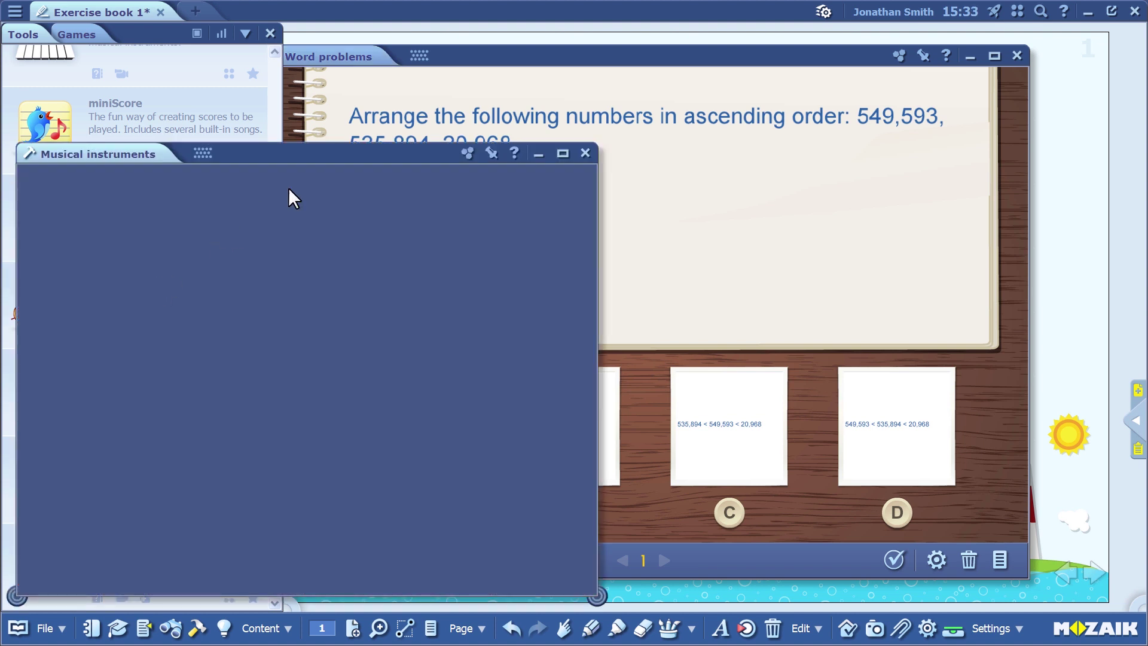
left_click_drag(269, 162, 559, 90)
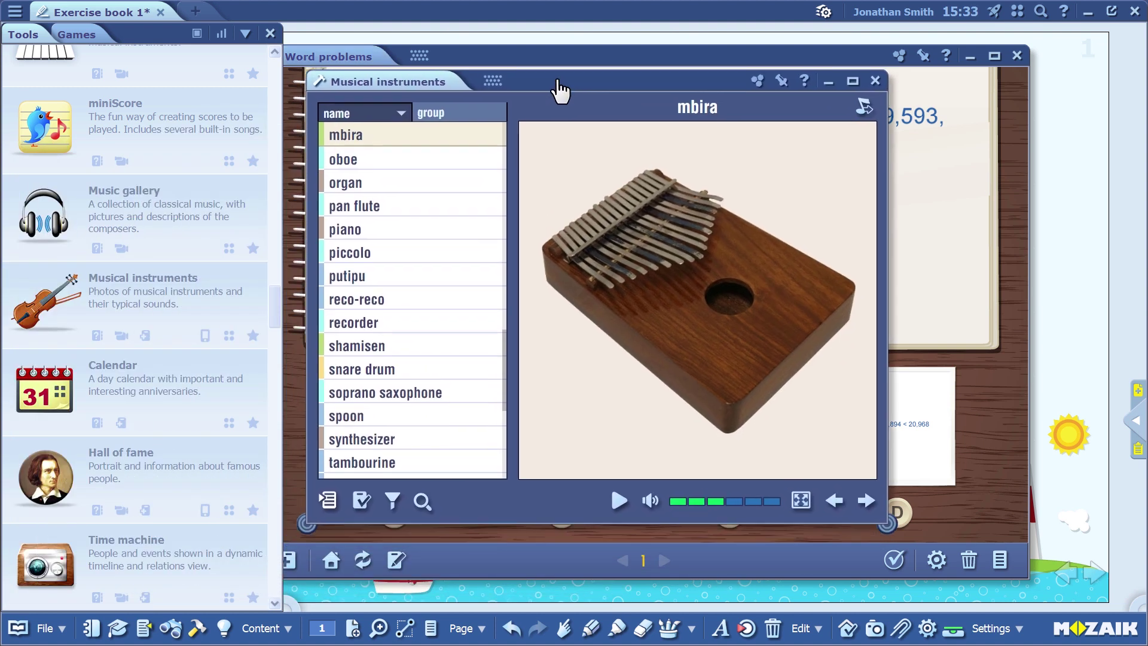
scroll(460, 266, "up", 4)
scroll(461, 266, "up", 5)
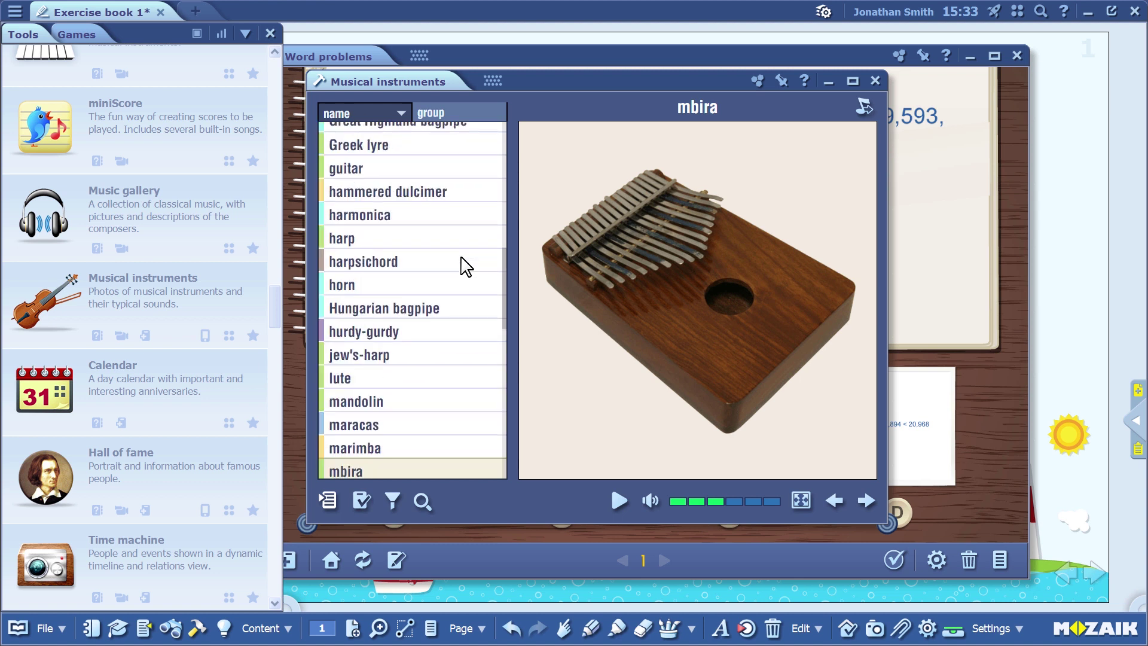
scroll(460, 266, "up", 3)
scroll(461, 265, "up", 3)
scroll(460, 265, "up", 3)
left_click(376, 216)
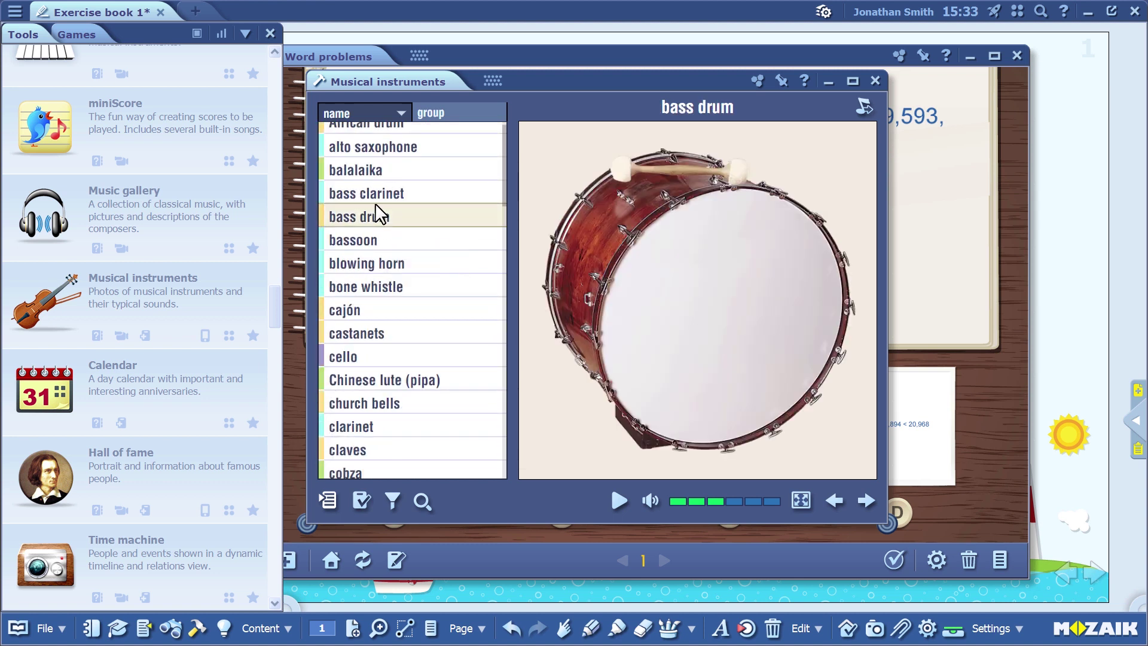
left_click(368, 153)
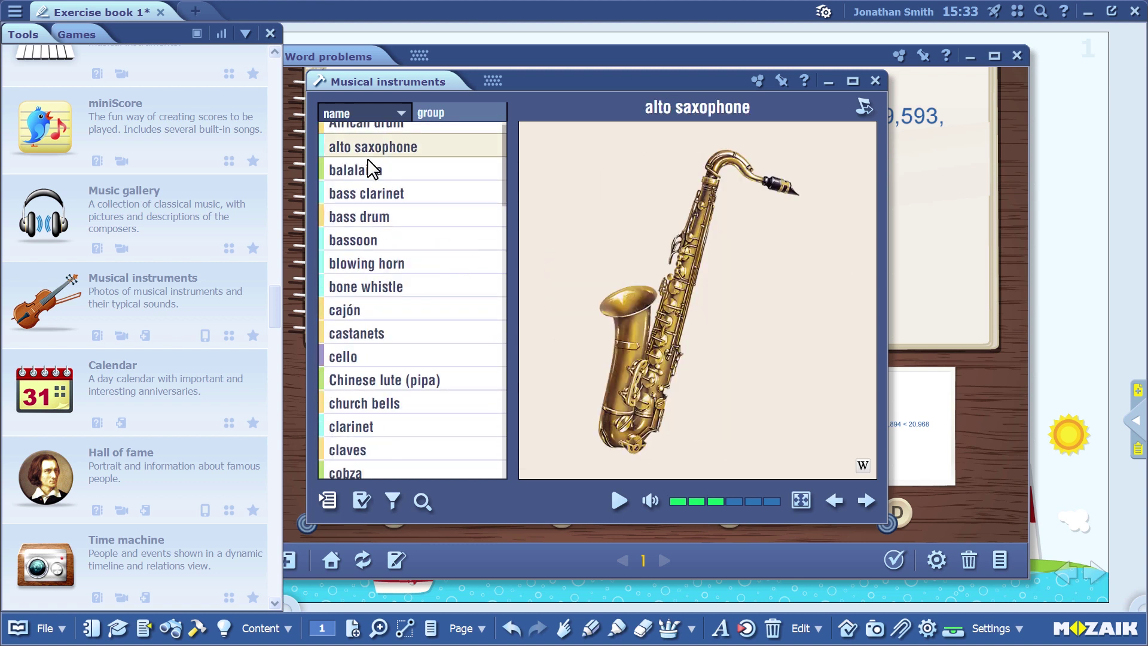
left_click(358, 314)
left_click(353, 335)
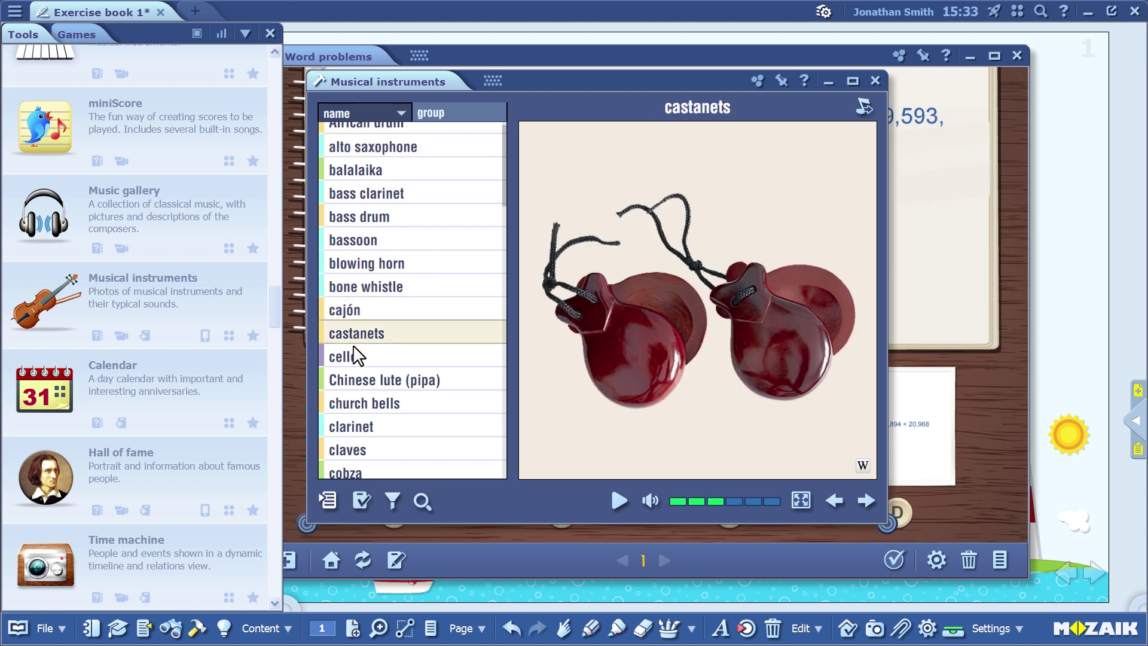
Generate a sound-matching worksheet without name, orchestra or instrument-group questions.
left_click(362, 503)
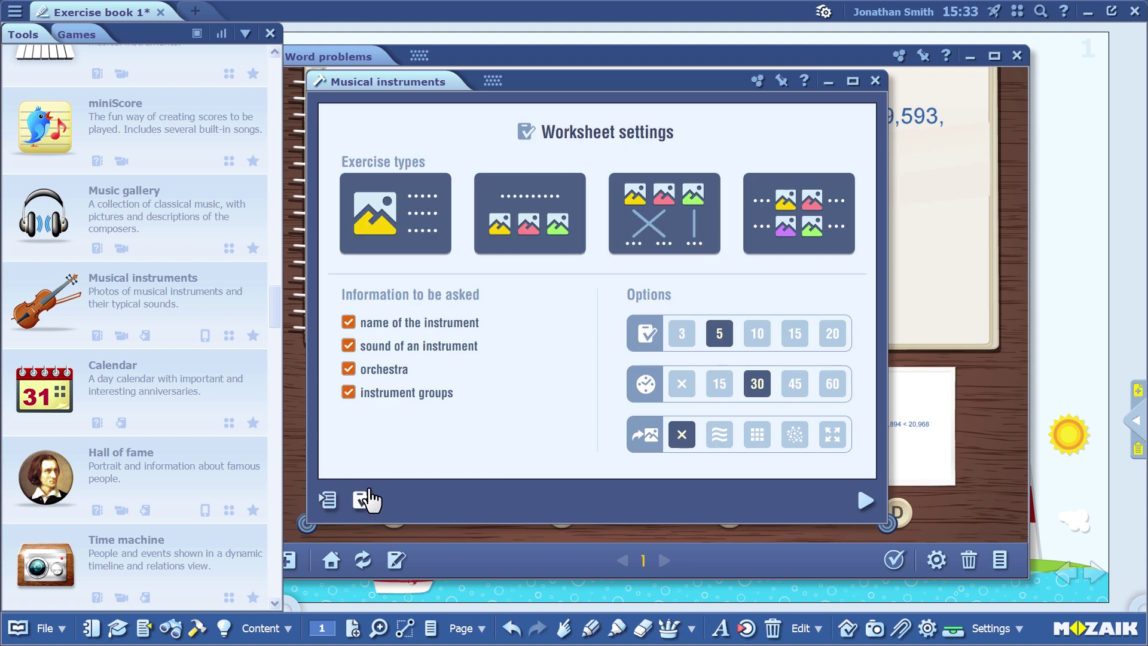
left_click(381, 323)
left_click(381, 369)
left_click(381, 395)
left_click(867, 508)
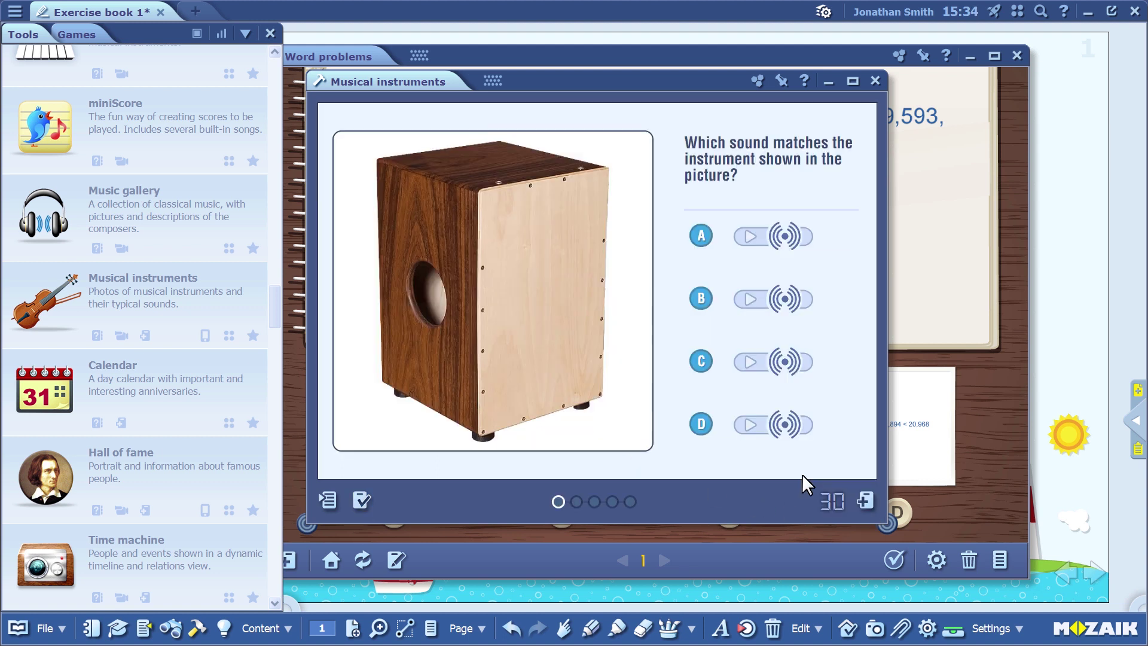
Play the sounds for answers A, B, C and D.
left_click(750, 236)
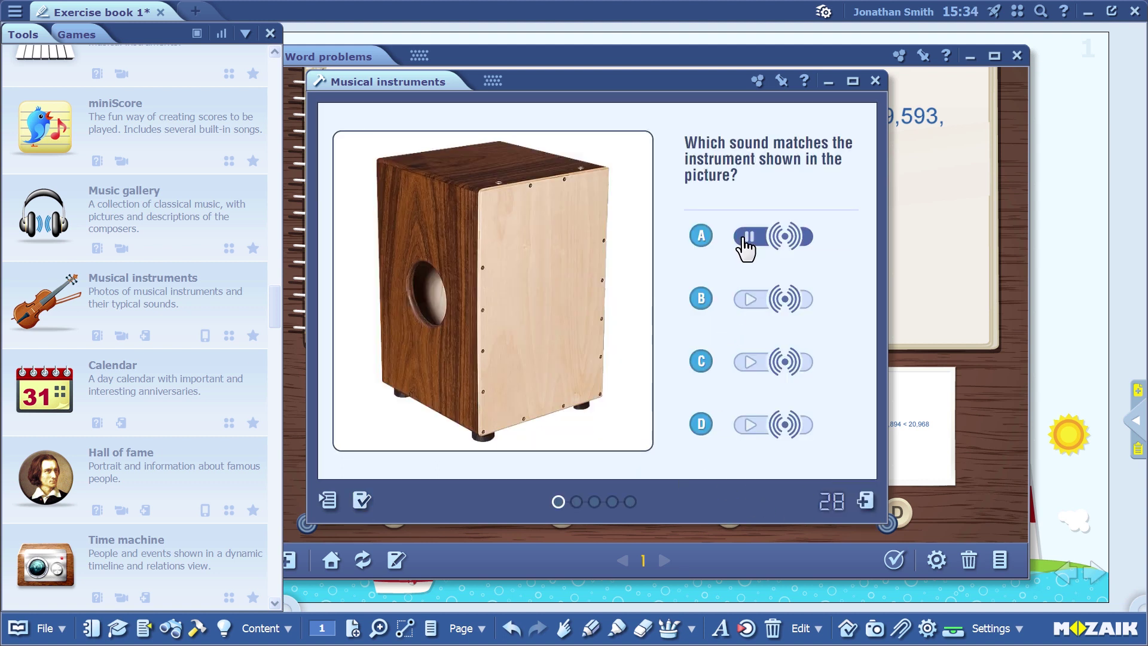
left_click(750, 298)
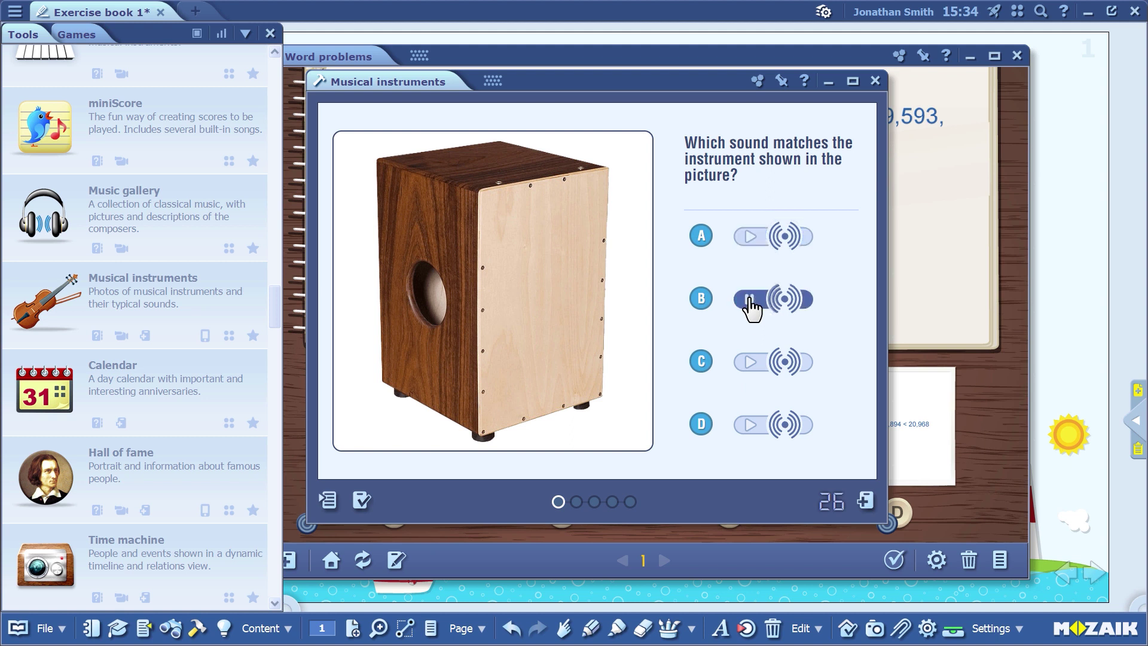
left_click(750, 362)
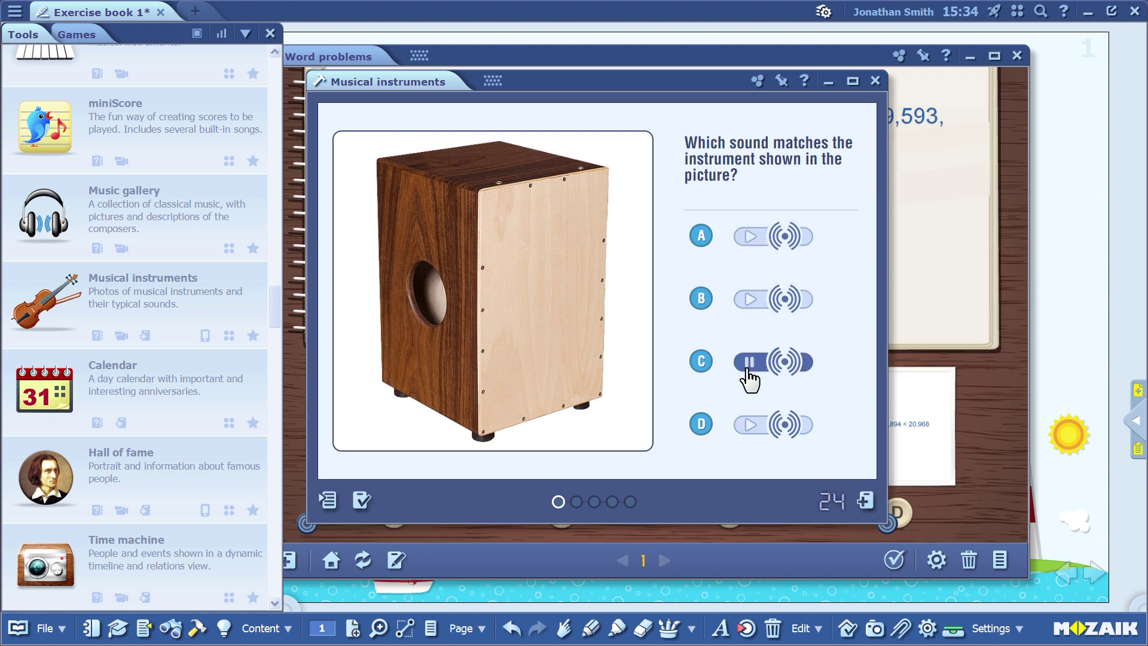
left_click(743, 423)
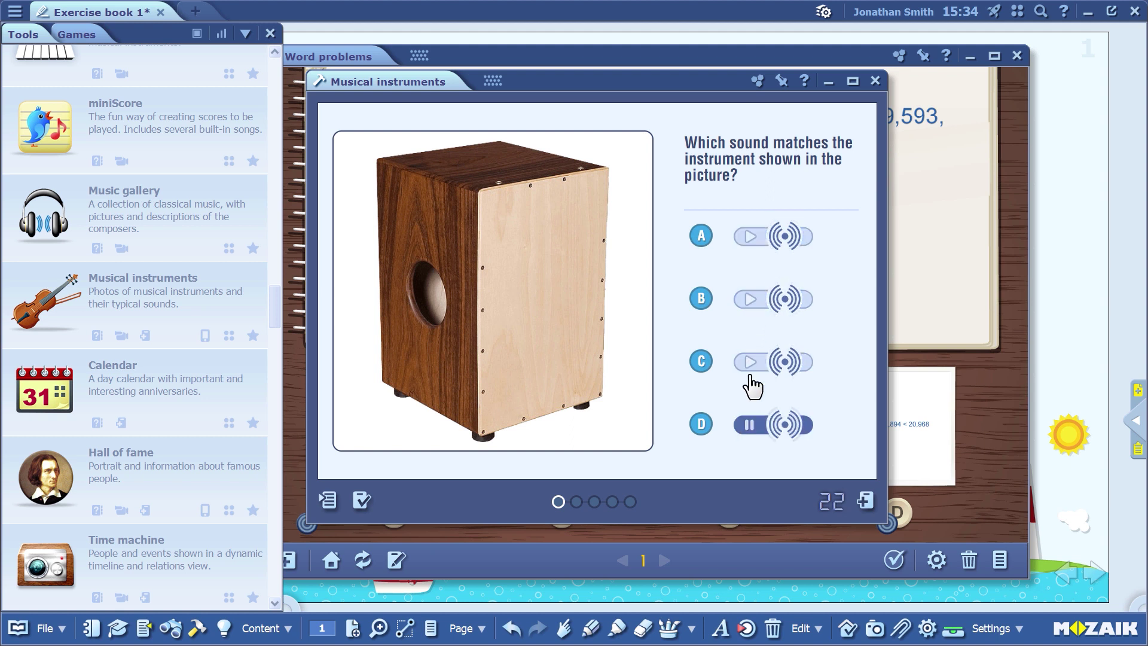
Export the instrument question as page 2, play answer sounds A–D, and launch Electro kit.
left_click(866, 504)
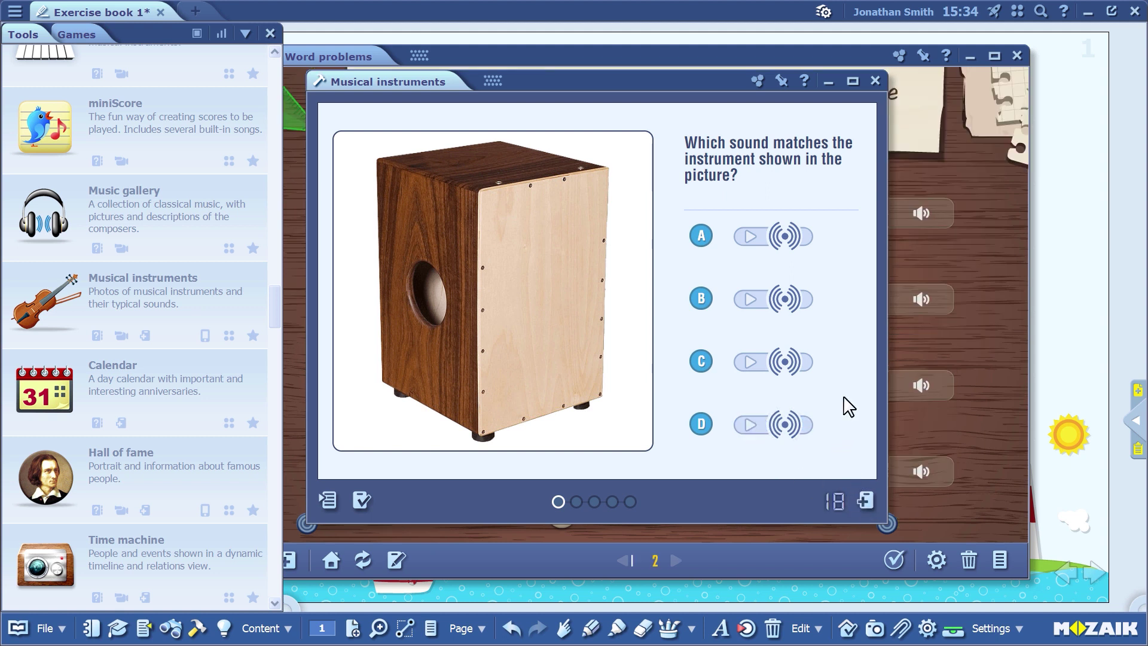
left_click(876, 81)
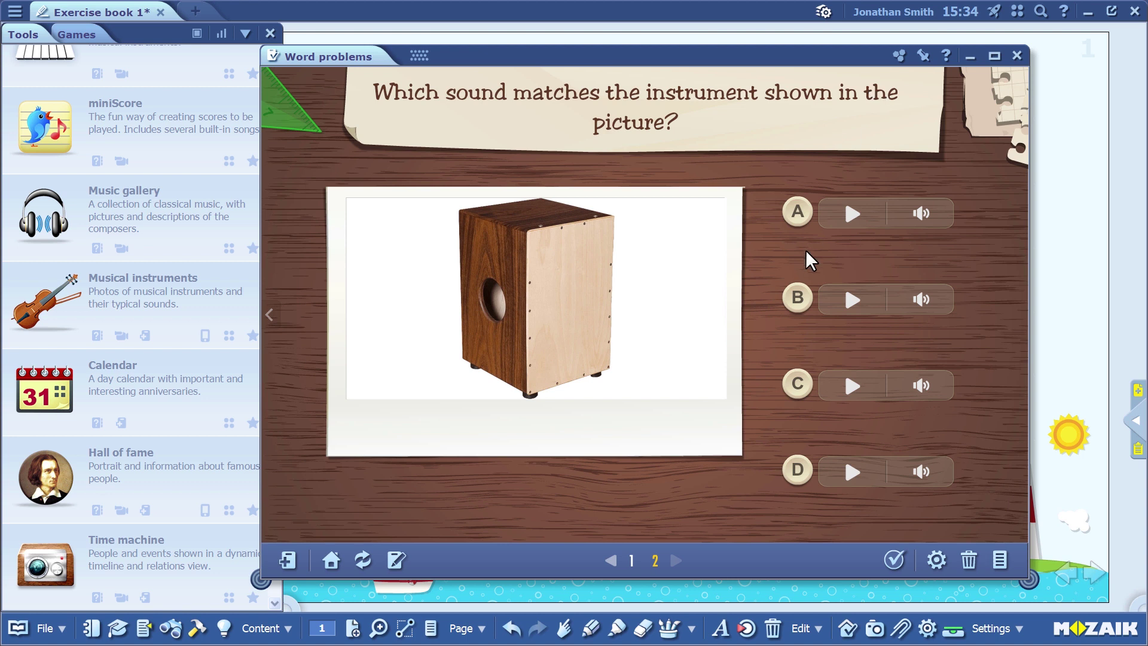
left_click(852, 214)
left_click(851, 216)
left_click(852, 302)
left_click(852, 309)
left_click(851, 386)
left_click(852, 474)
left_click(852, 485)
left_click(139, 39)
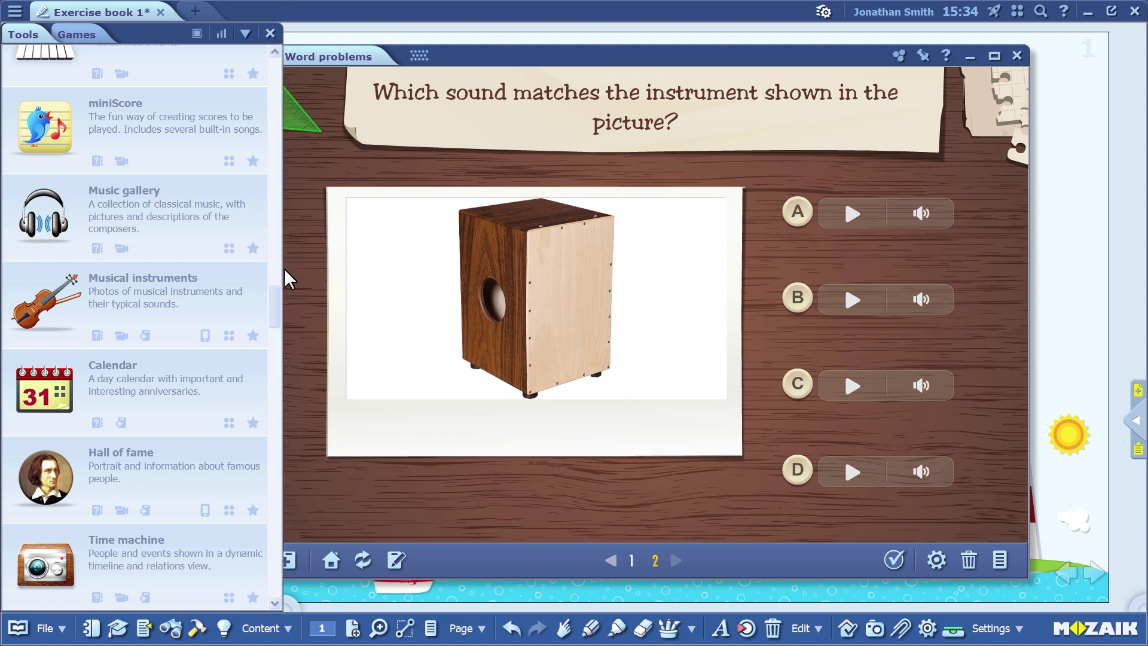
left_click_drag(277, 300, 276, 411)
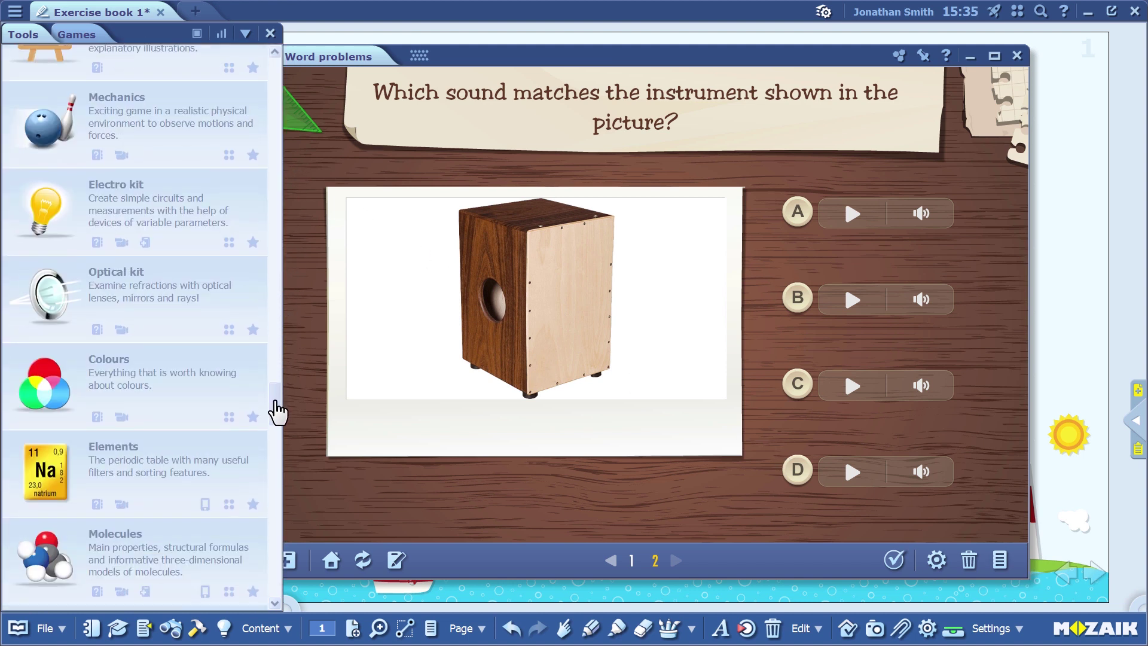
left_click(113, 205)
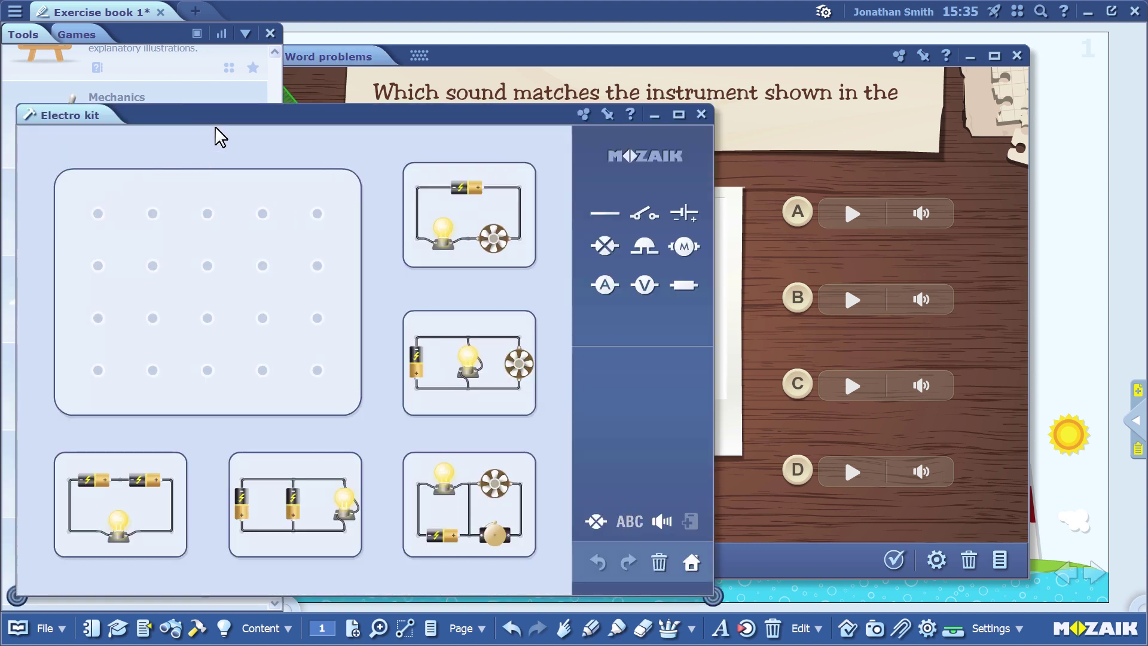
Load the example circuit with bulbs, fan and meters, and export it as page 3.
left_click_drag(222, 116, 391, 75)
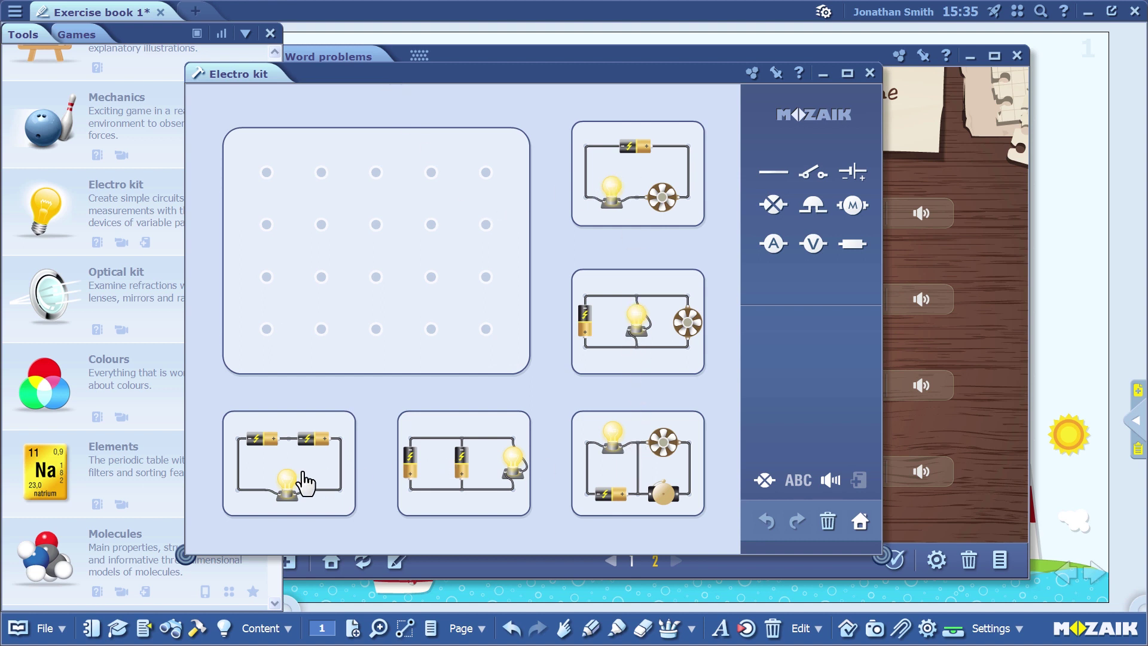
left_click(638, 473)
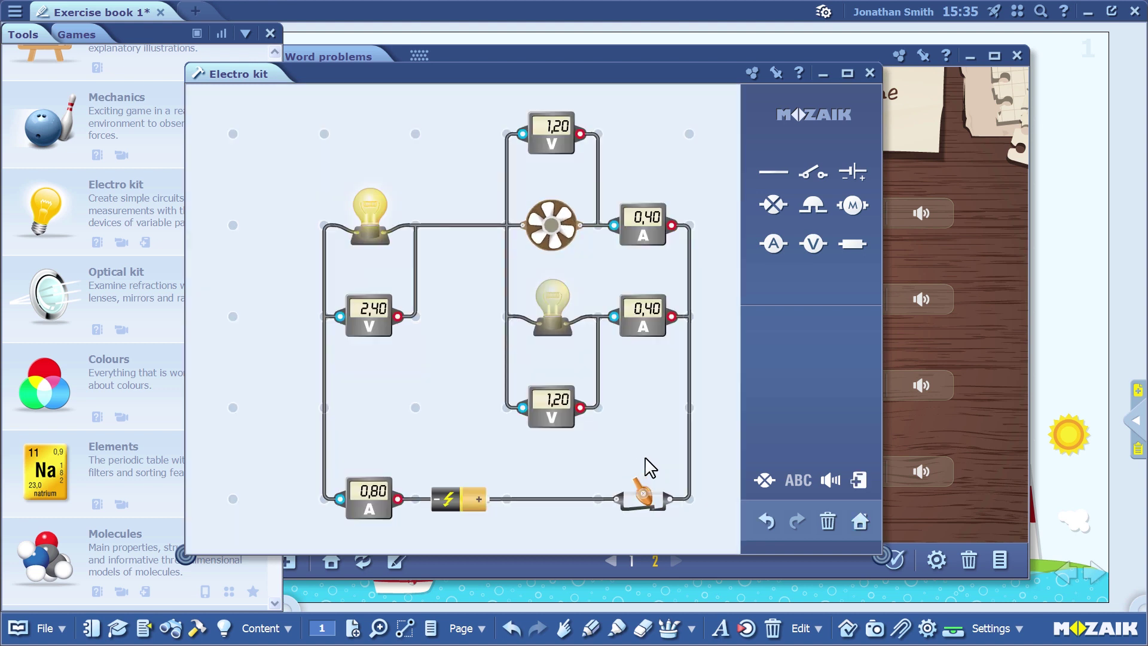
left_click(860, 485)
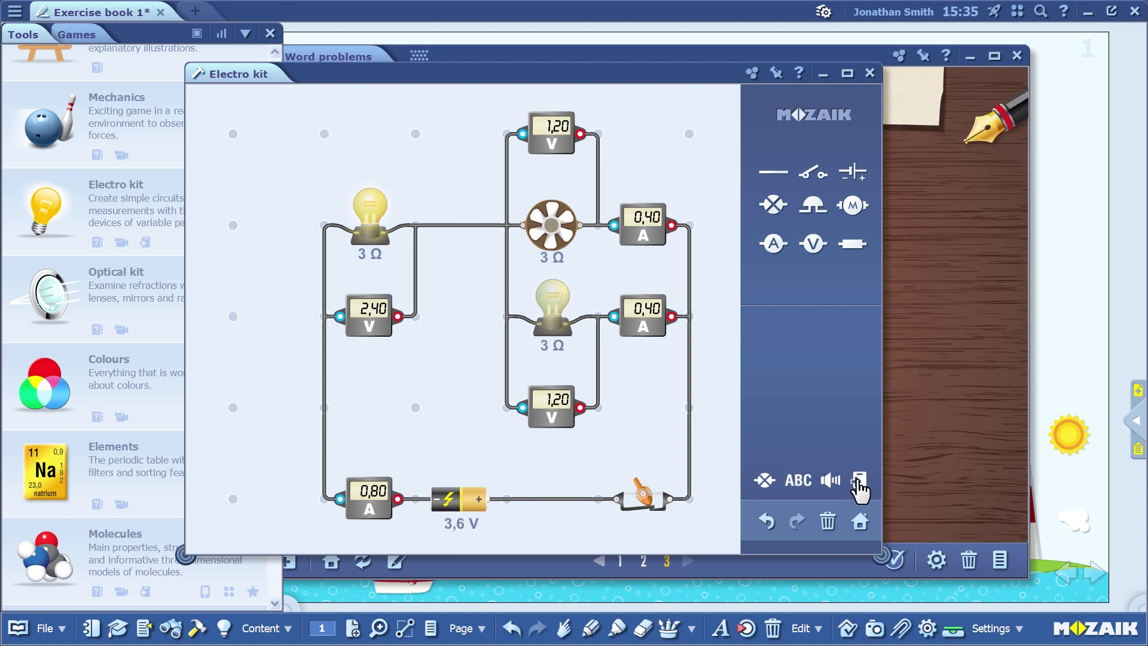
Close the Electro kit window to reveal the voltmeter question.
left_click(869, 73)
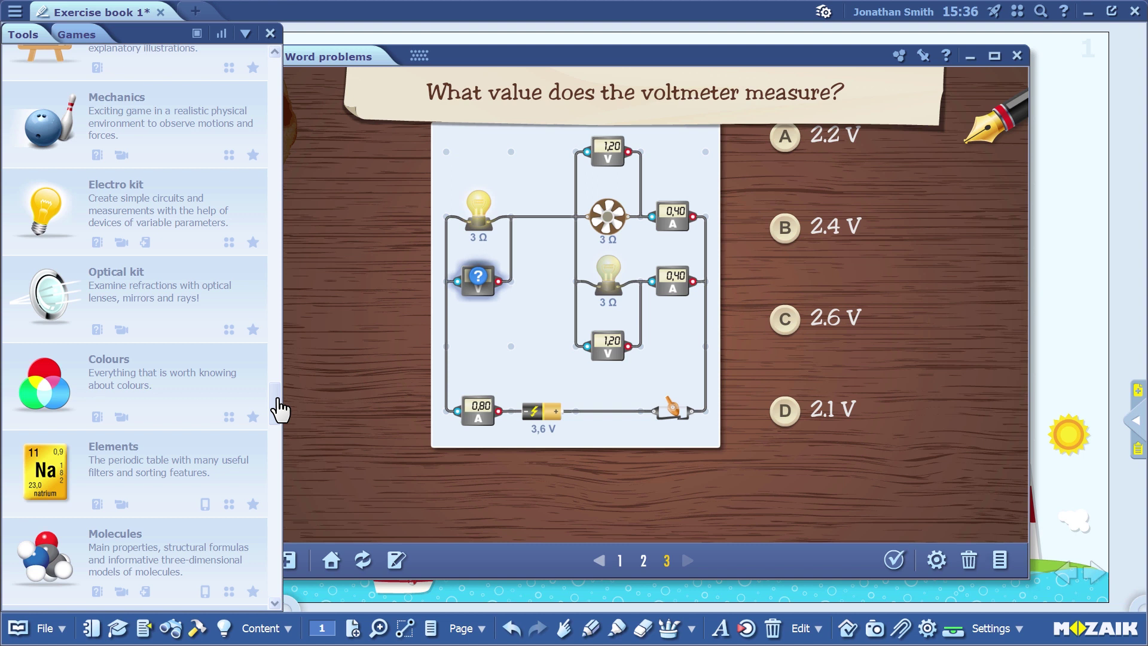
left_click_drag(280, 409, 277, 328)
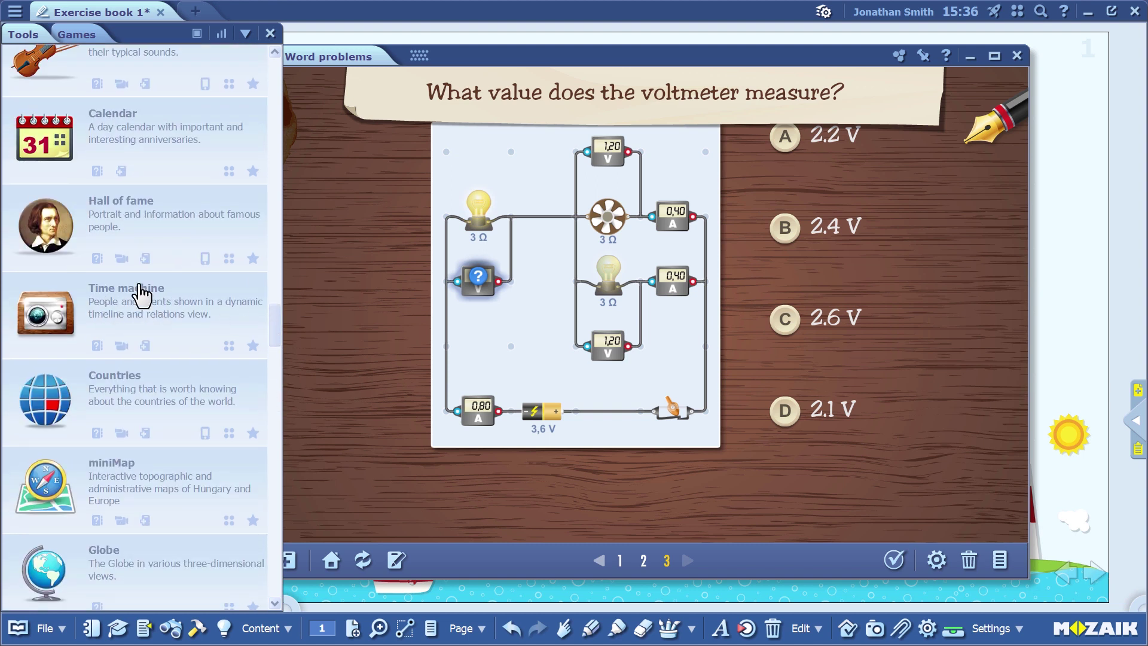
Open Time machine, find Albert Szent-Györgyi, expand his card and show his relations map.
left_click(125, 308)
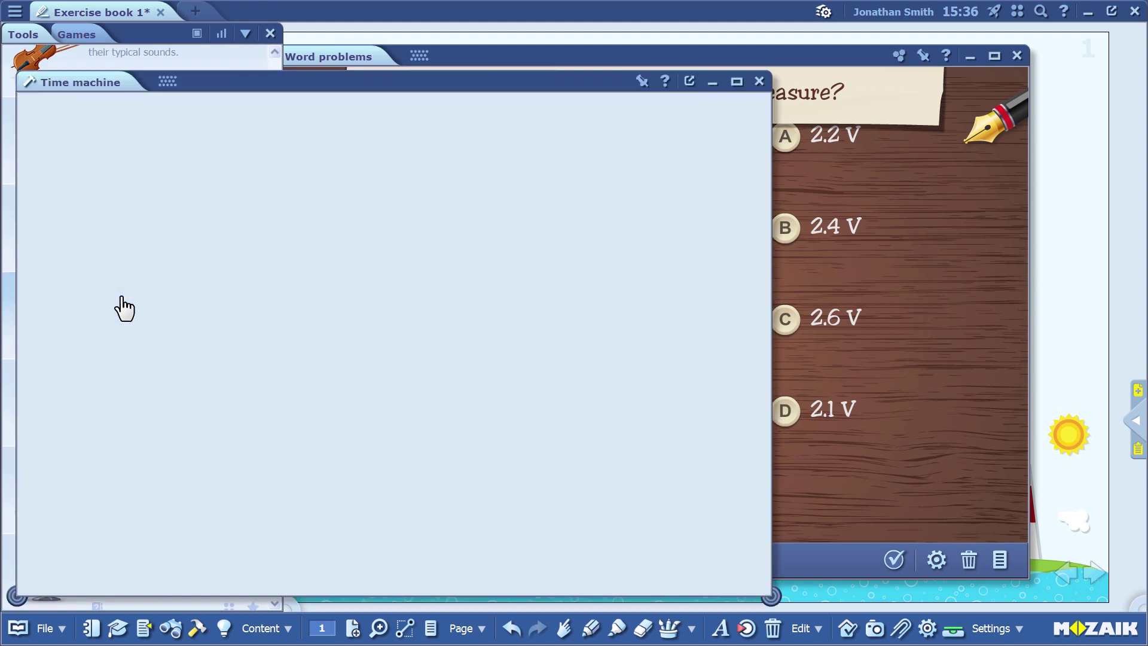
left_click_drag(269, 83, 377, 65)
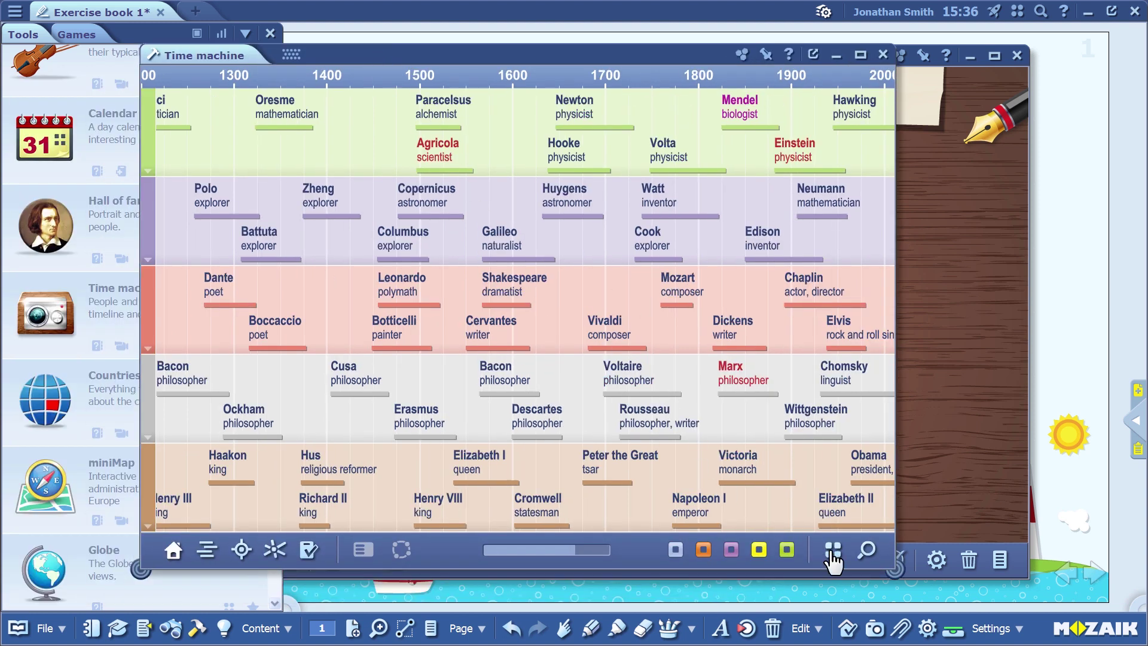
left_click(867, 555)
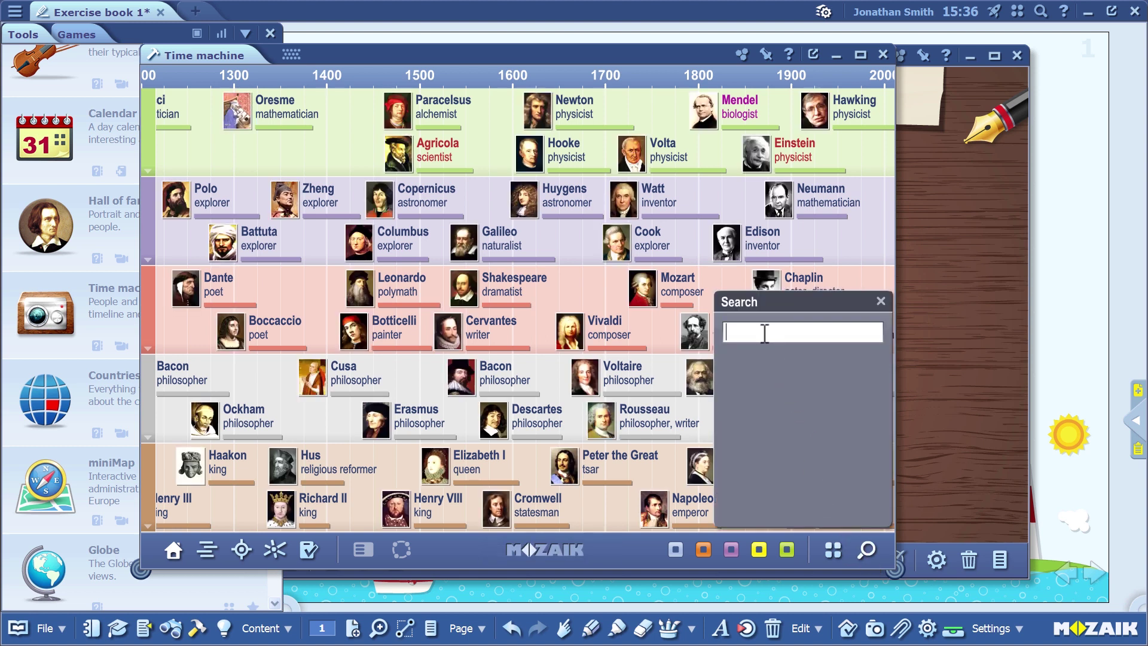
type("Albert s")
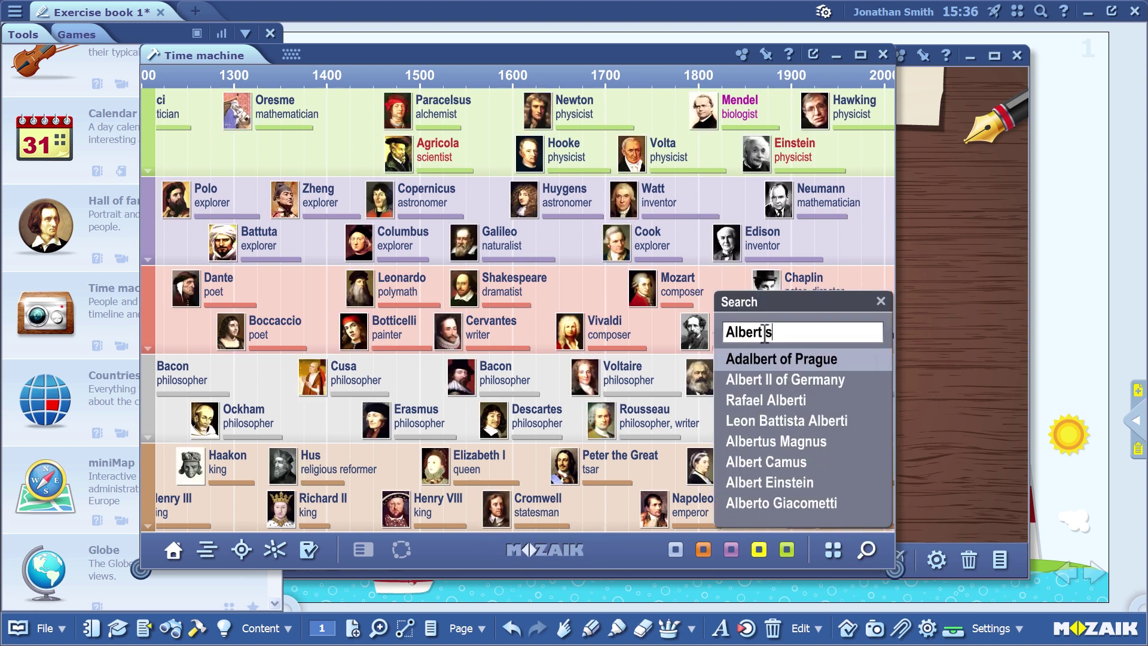
type("zen")
left_click(764, 362)
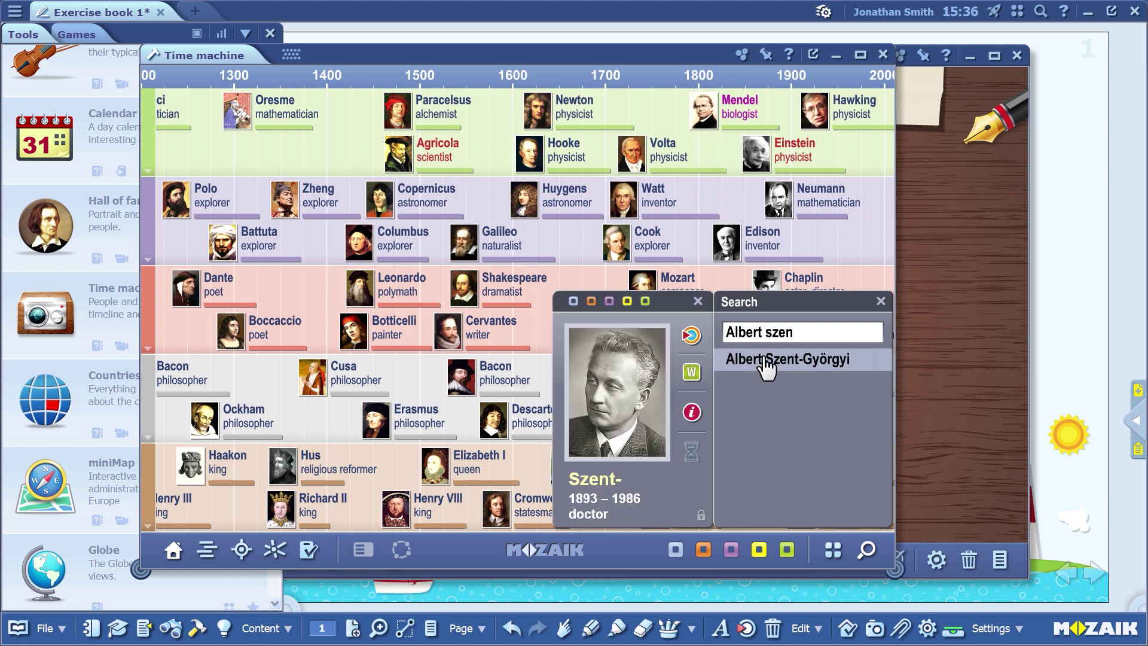
left_click(690, 415)
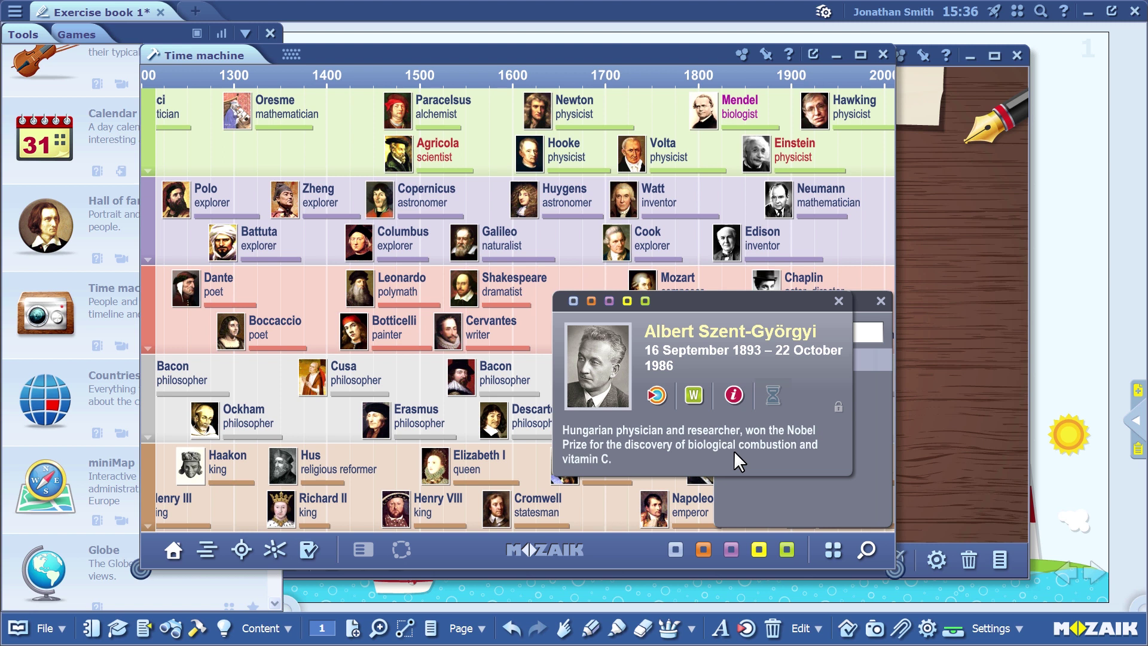
left_click(657, 396)
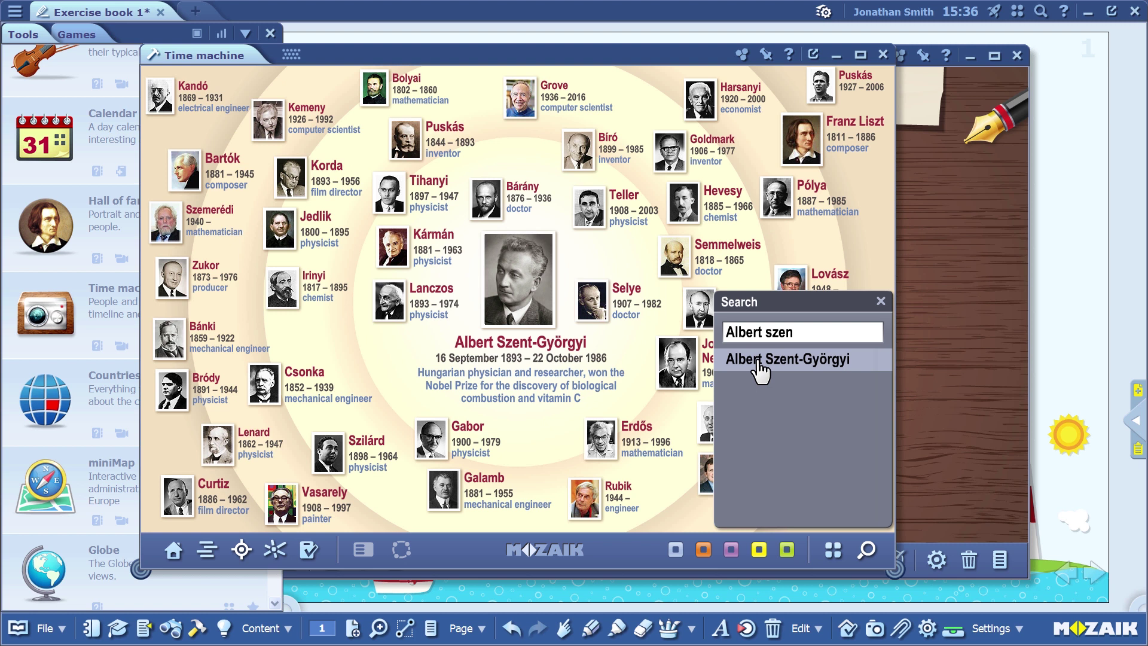
Close the search panel and switch the map between network and concentric layouts.
left_click(881, 301)
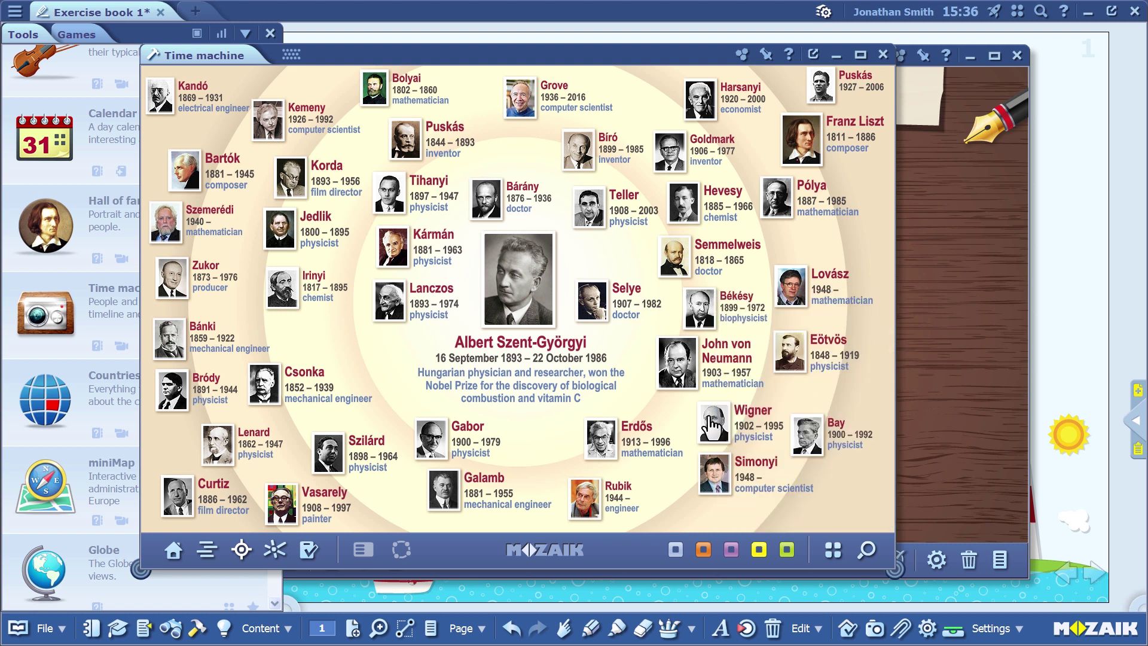
left_click(275, 551)
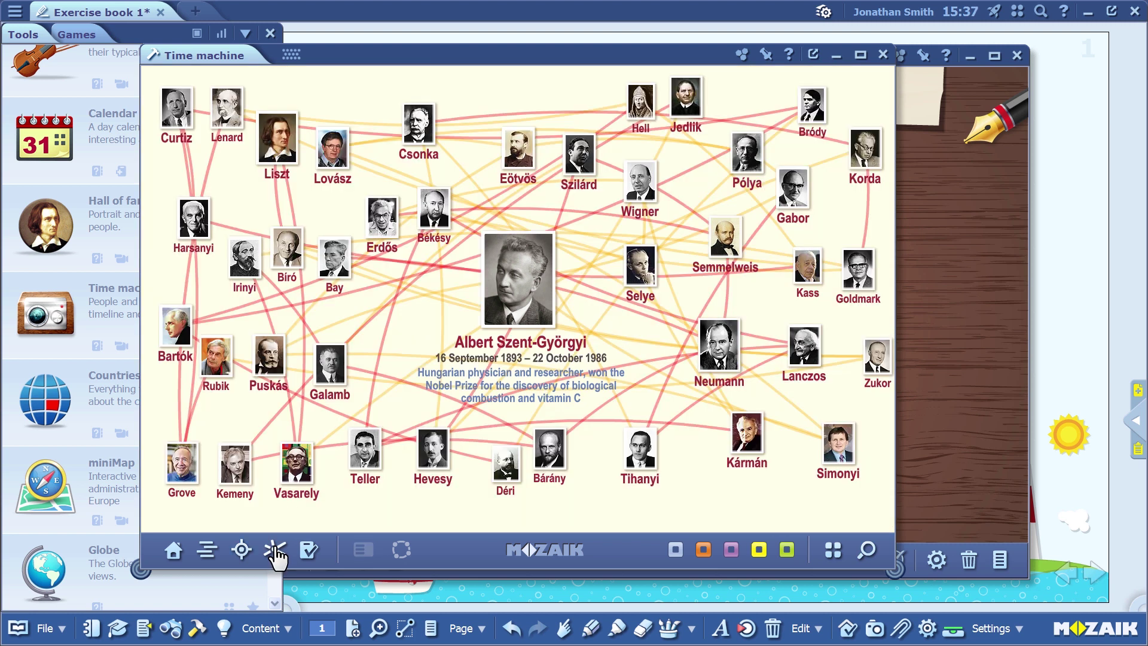
left_click(241, 550)
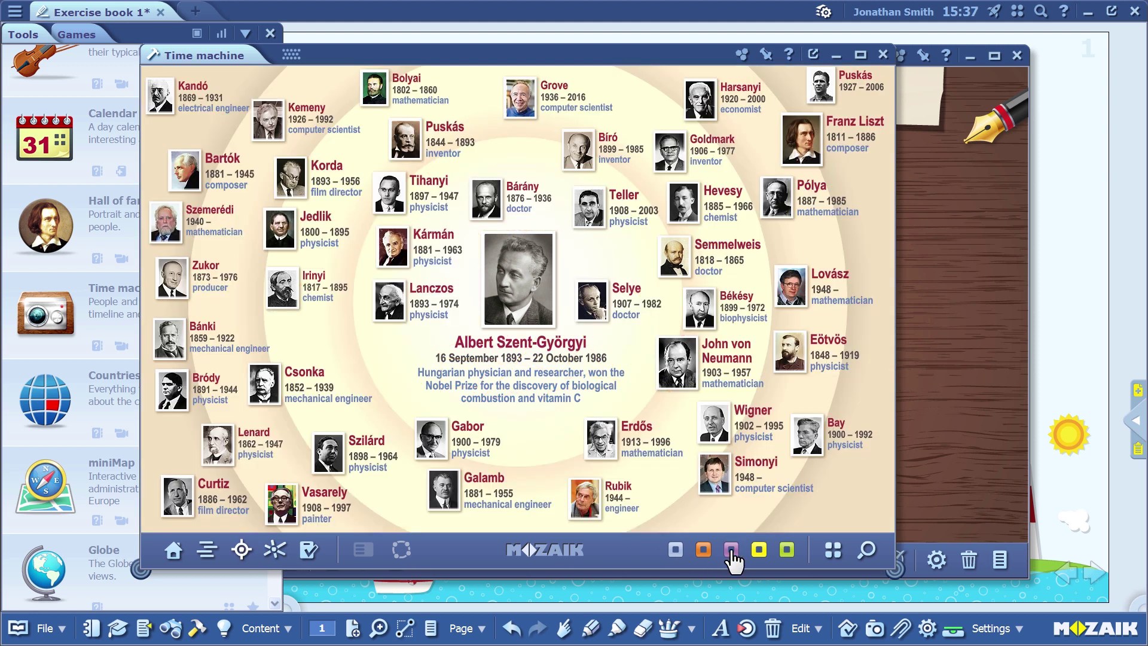
Try portrait Sets 1 and 2, then the yellow, purple and orange sets, and finish on Set 1.
left_click(833, 552)
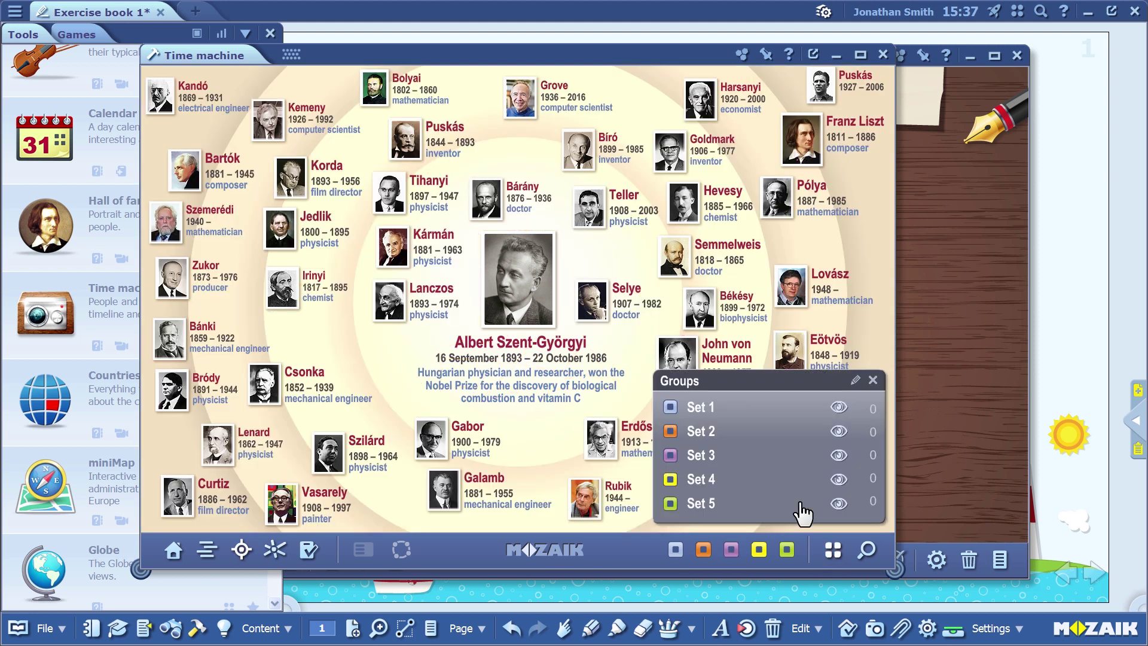
left_click(841, 409)
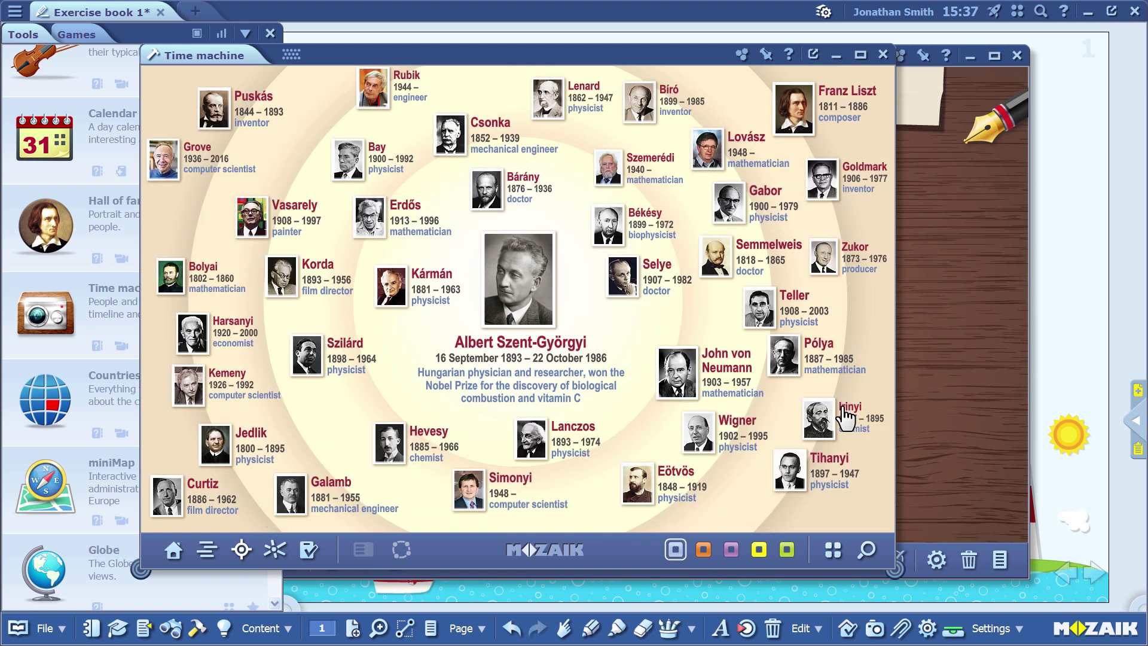
left_click(833, 552)
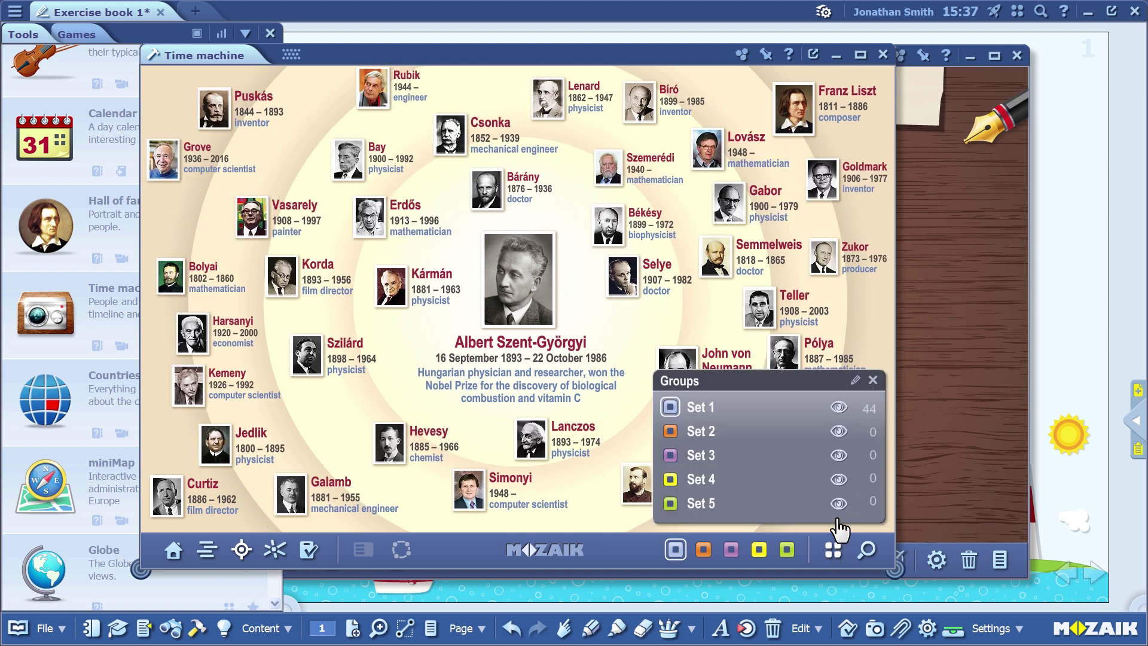
left_click(842, 432)
left_click(760, 549)
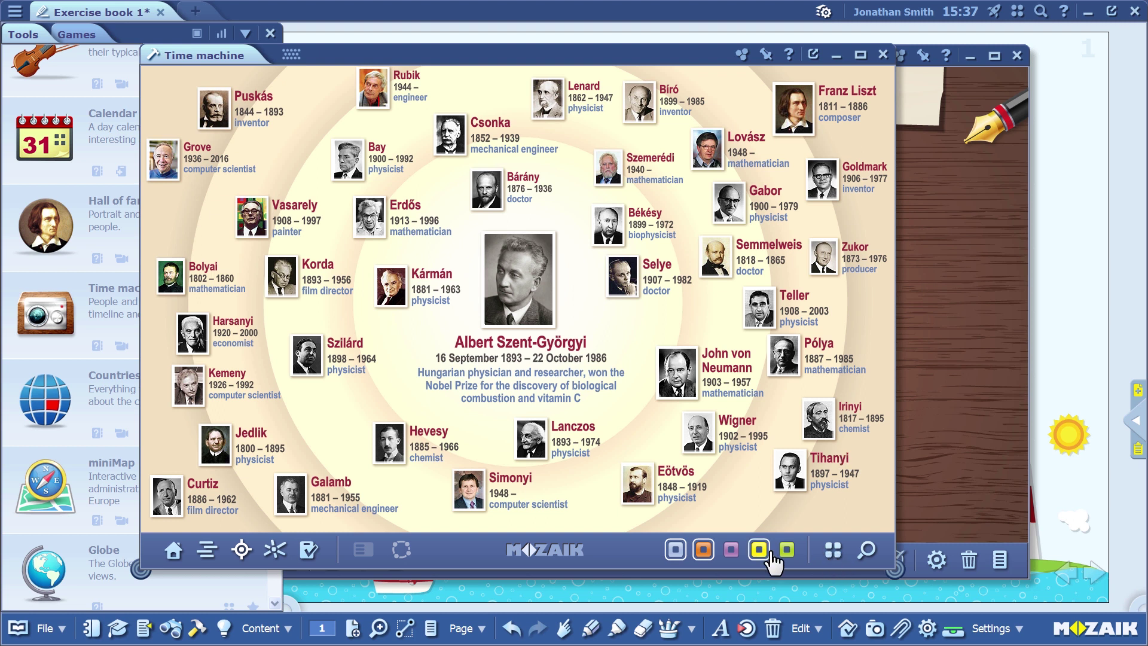
left_click(759, 550)
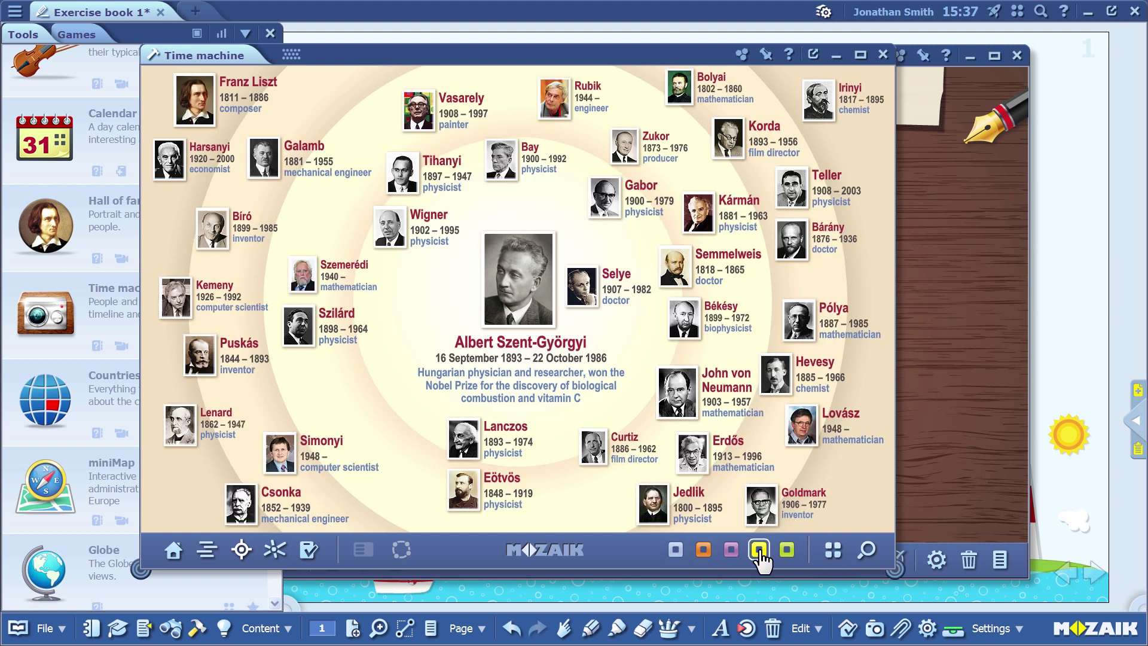
left_click(732, 553)
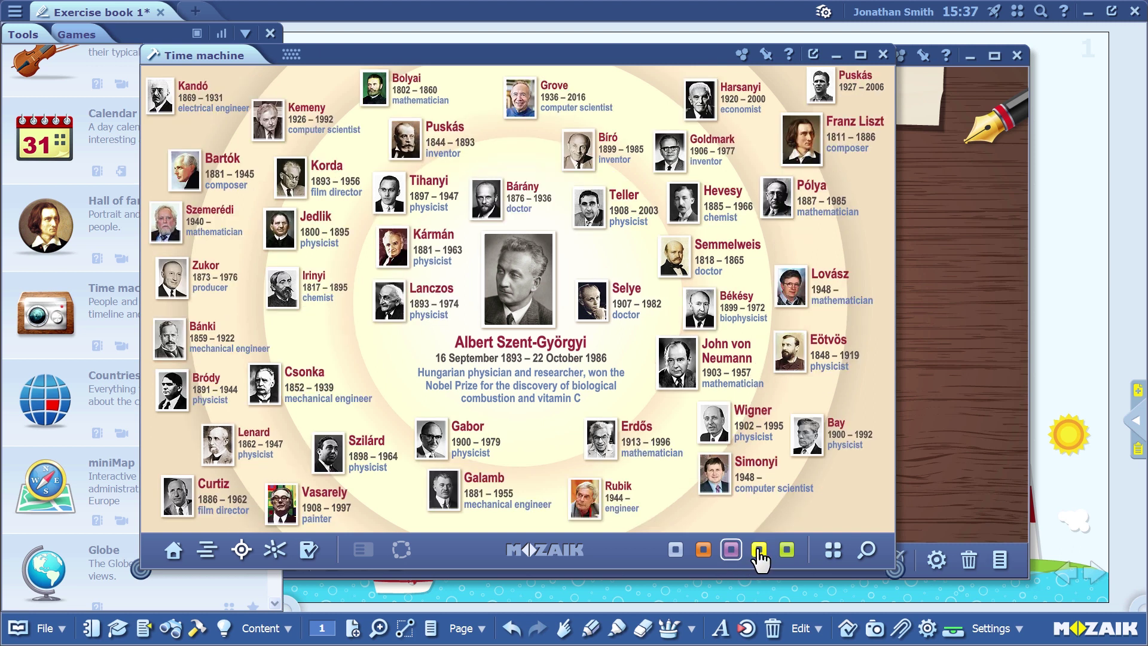
left_click(705, 552)
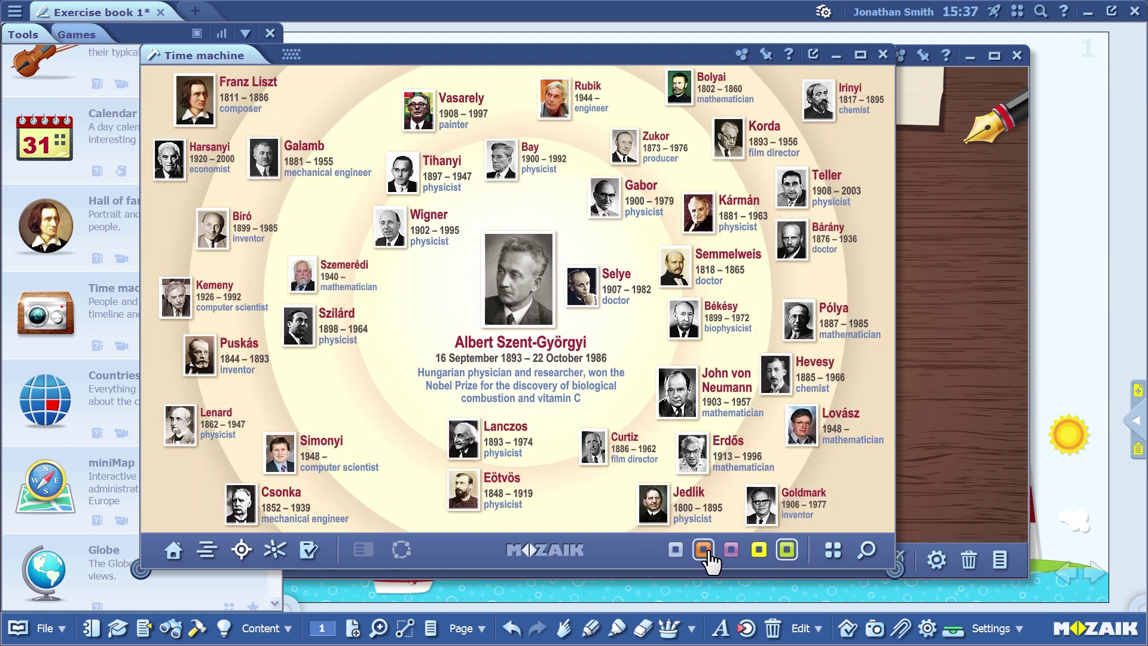
left_click(674, 551)
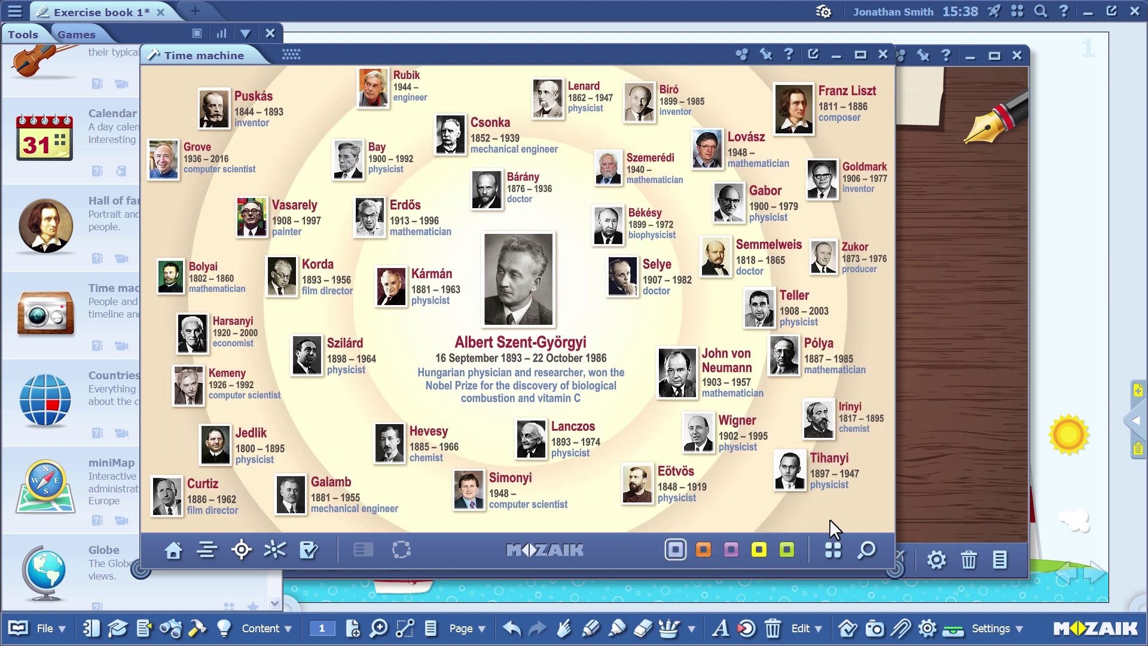
Start the picture-with-answer-sentences quiz with the filter weighted toward doctors, opening on Jane Goodall.
left_click(309, 550)
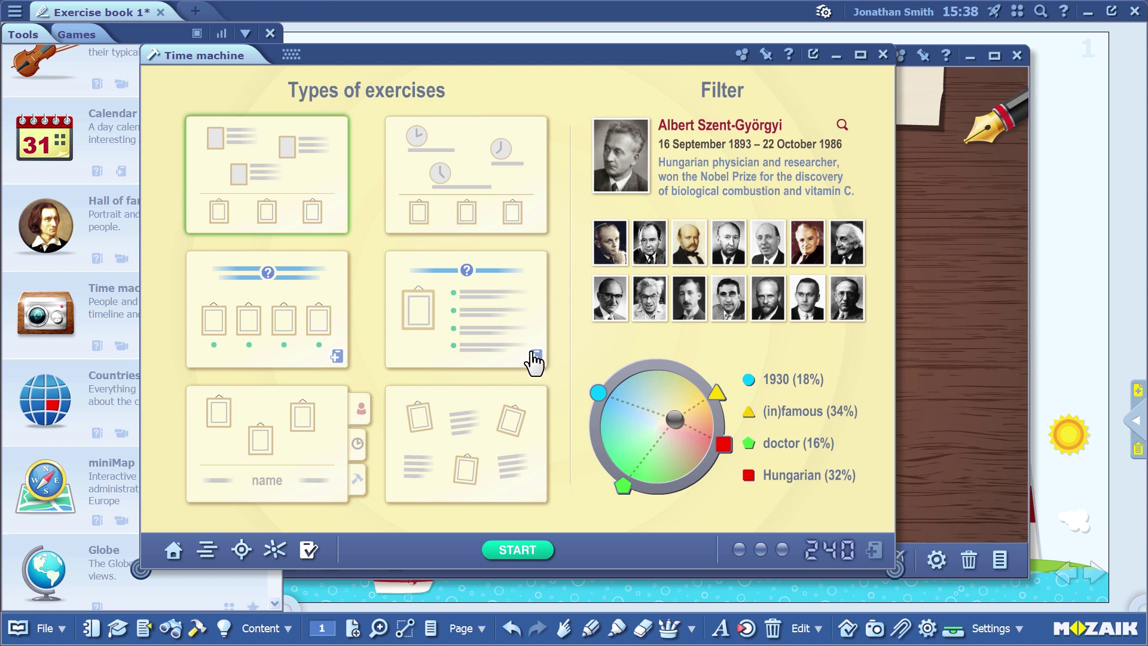
left_click(534, 362)
mouse_move(675, 420)
left_mouse_down()
mouse_move(639, 422)
mouse_move(647, 455)
mouse_move(640, 449)
left_mouse_up()
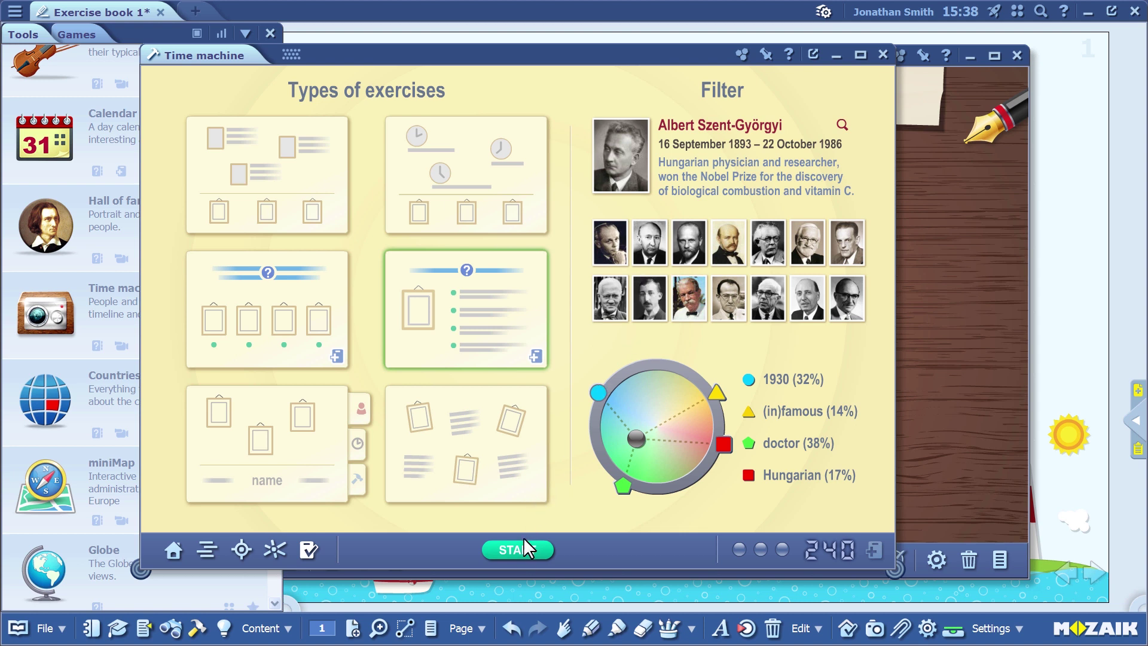
left_click(520, 552)
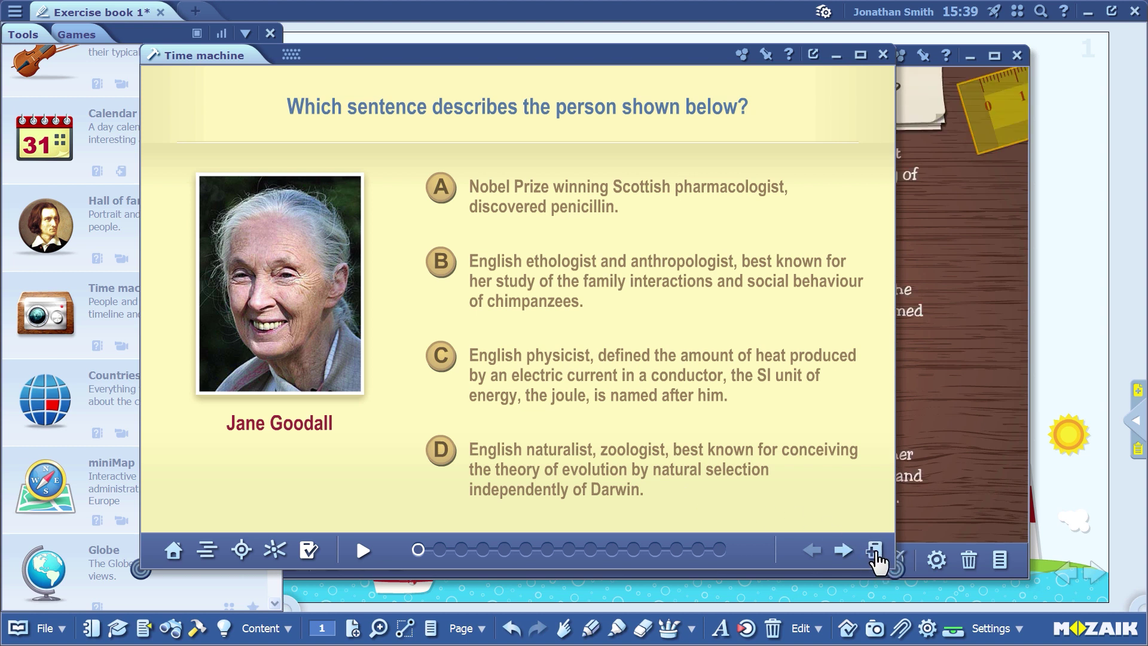
Export the Jane Goodall question from the quiz toolbar into the Word problems test.
left_click(887, 65)
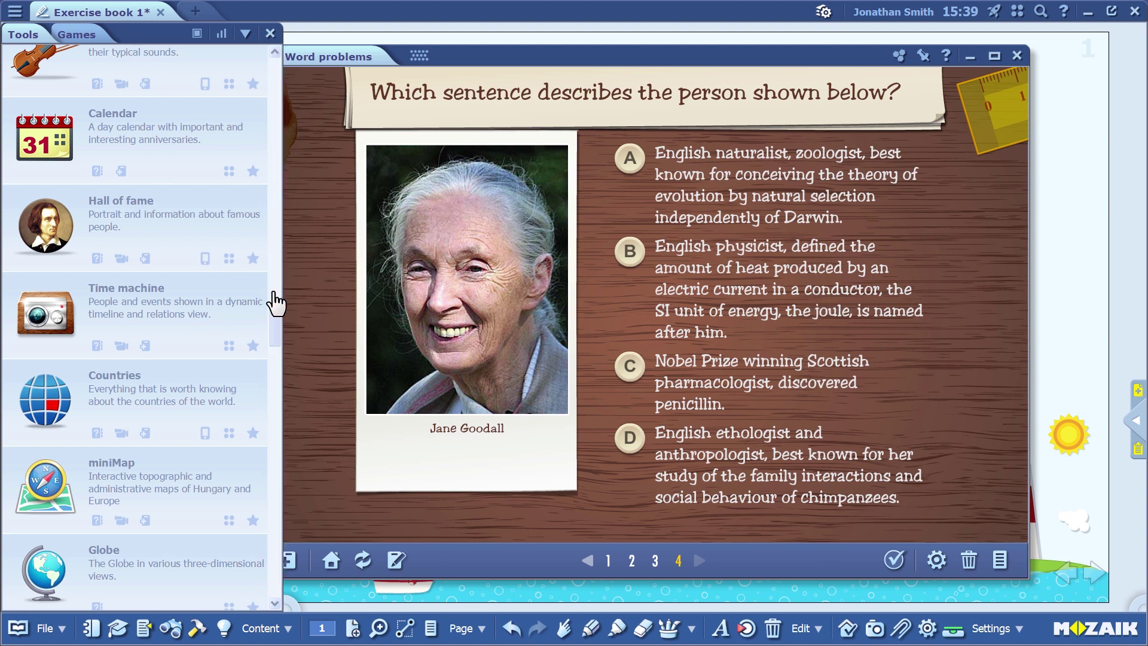
left_click_drag(277, 328, 294, 233)
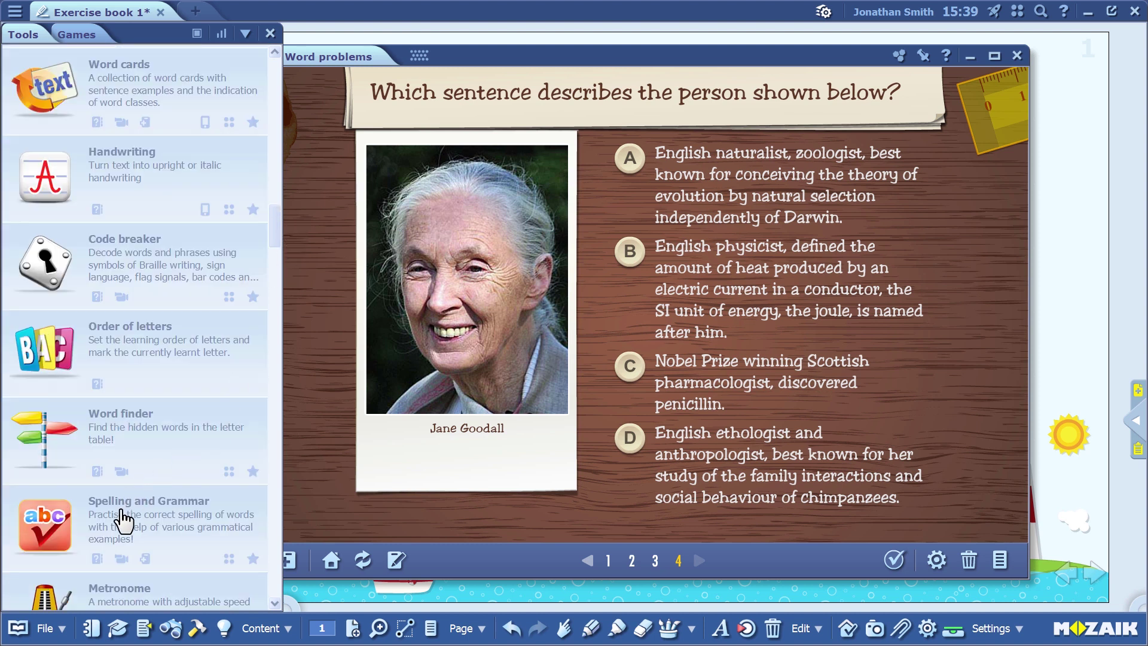
Open Spelling and Grammar and export the dough/doe card to Word problems as page 5.
left_click(146, 519)
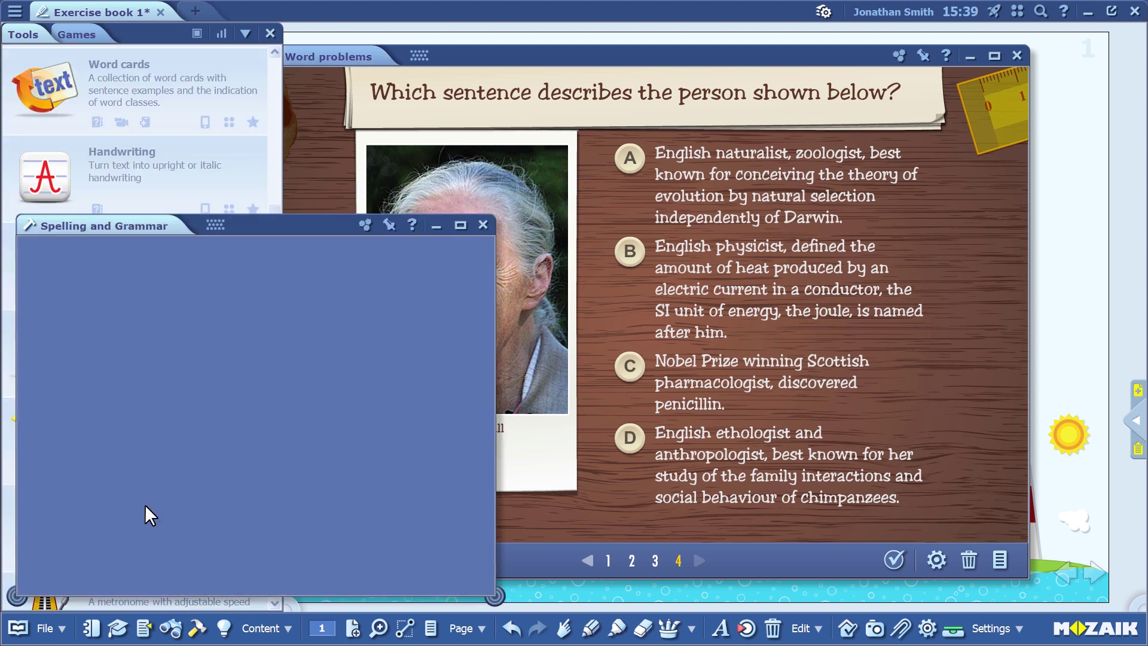
left_click_drag(315, 225, 511, 136)
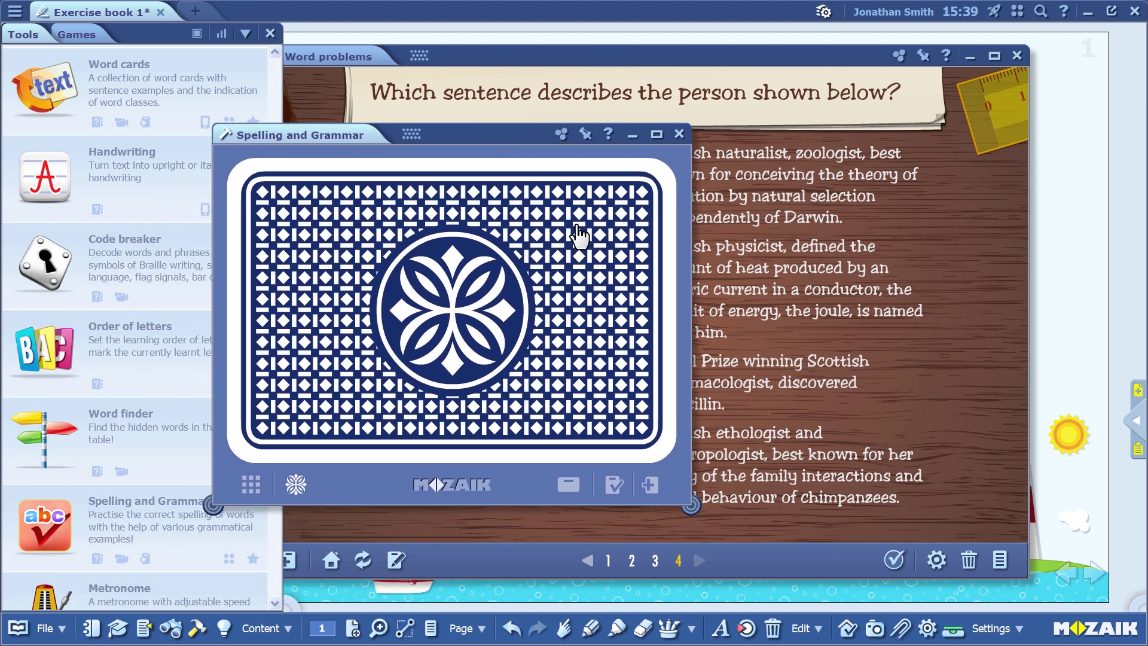
left_click(653, 311)
left_click(653, 312)
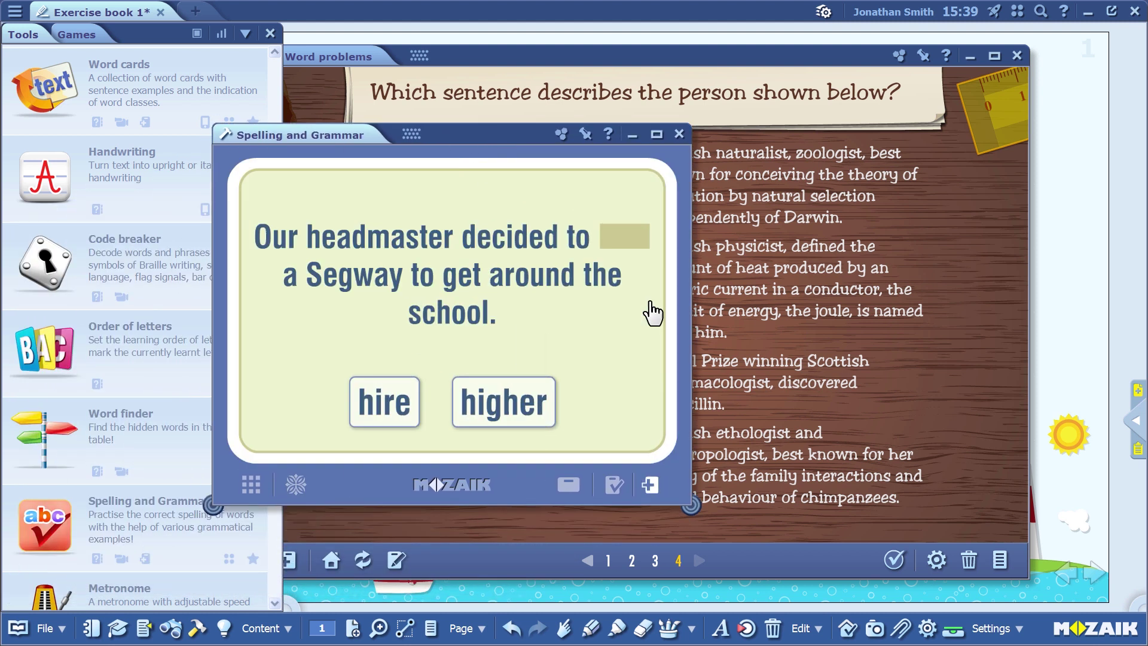
left_click(652, 311)
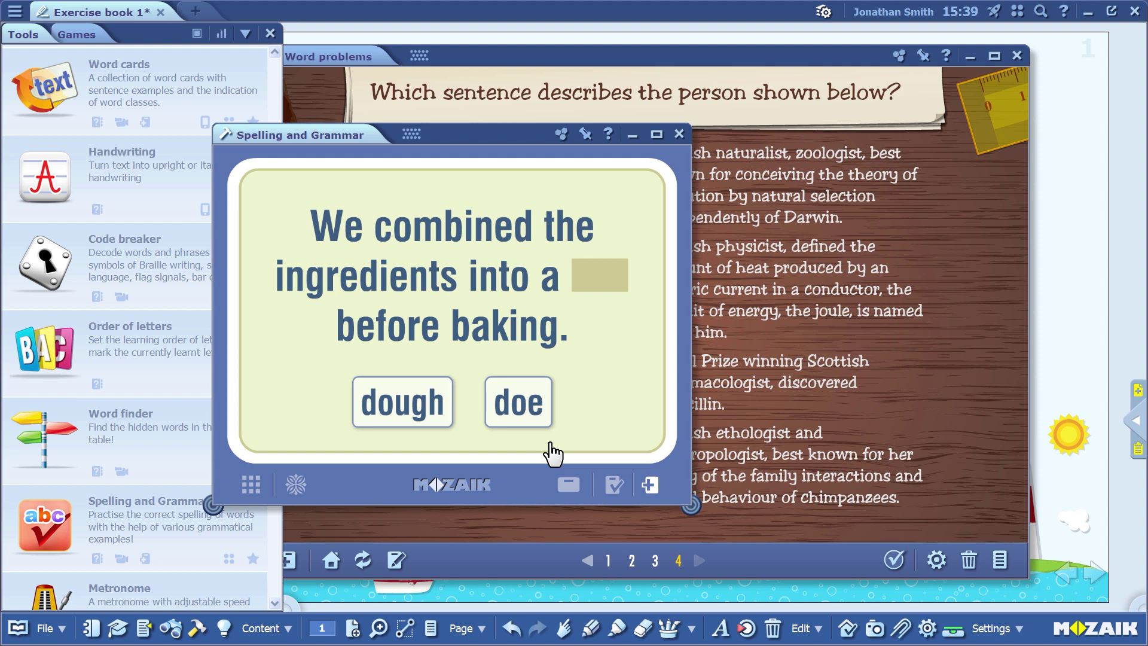
left_click(647, 484)
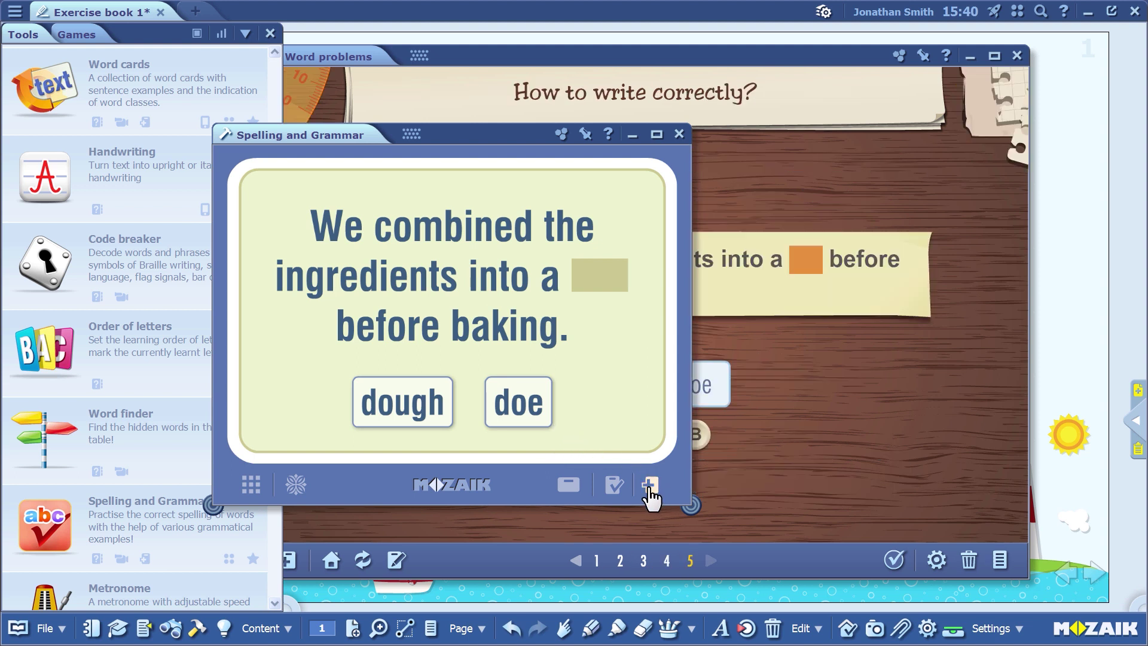
Export the presence card as page 6 and close the spelling tool.
left_click(669, 225)
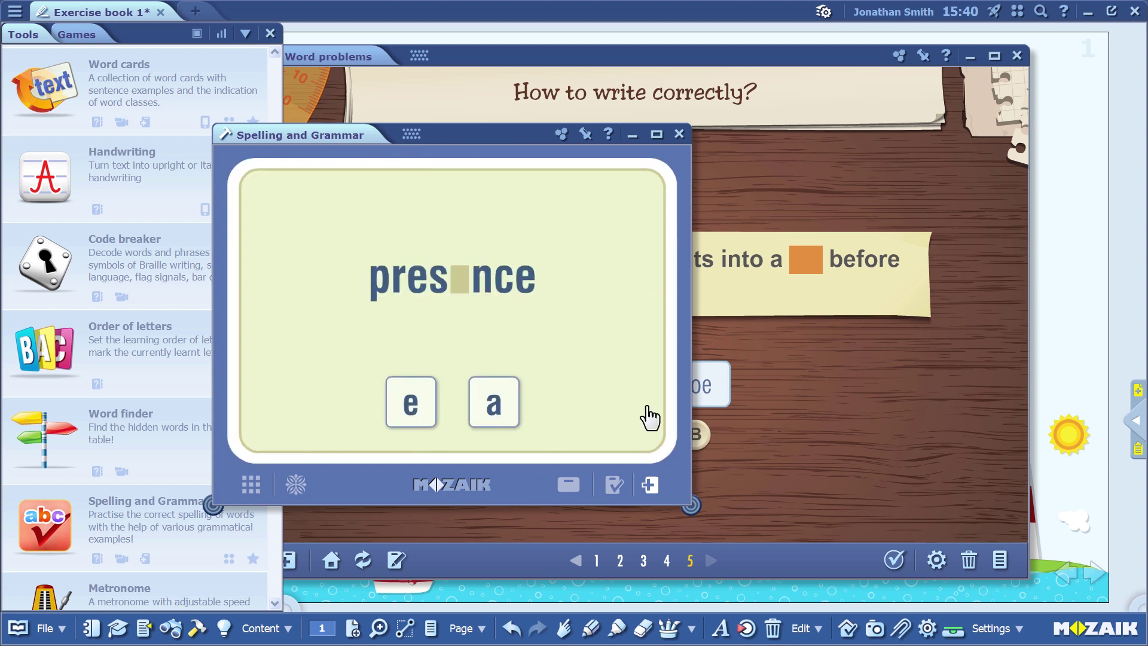
left_click(649, 485)
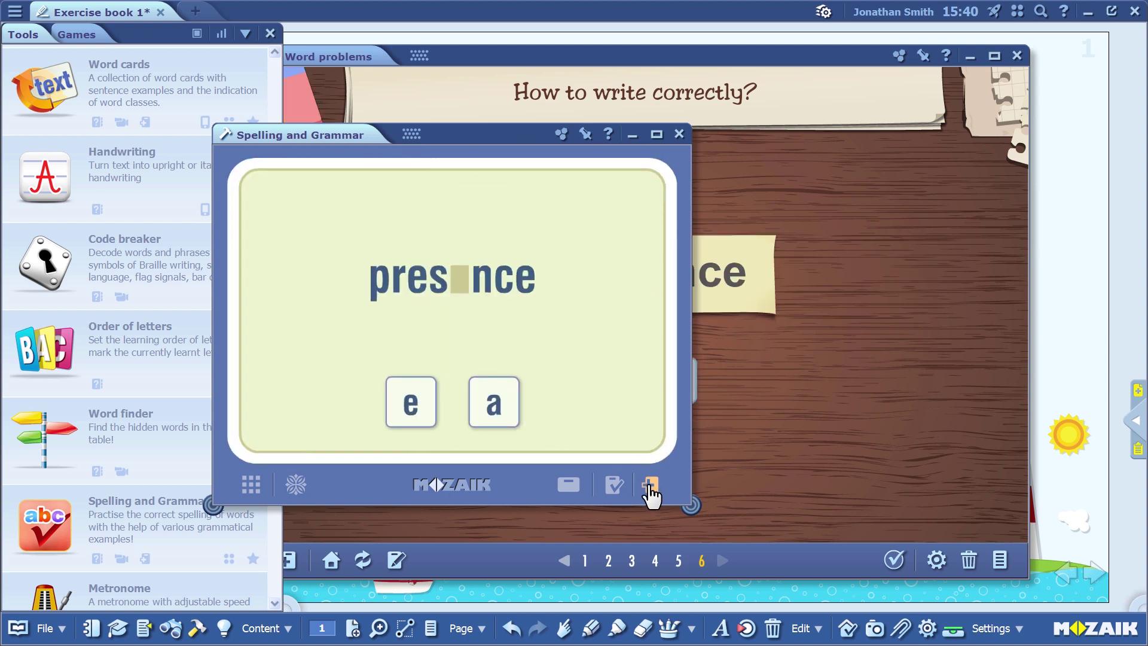
left_click(680, 134)
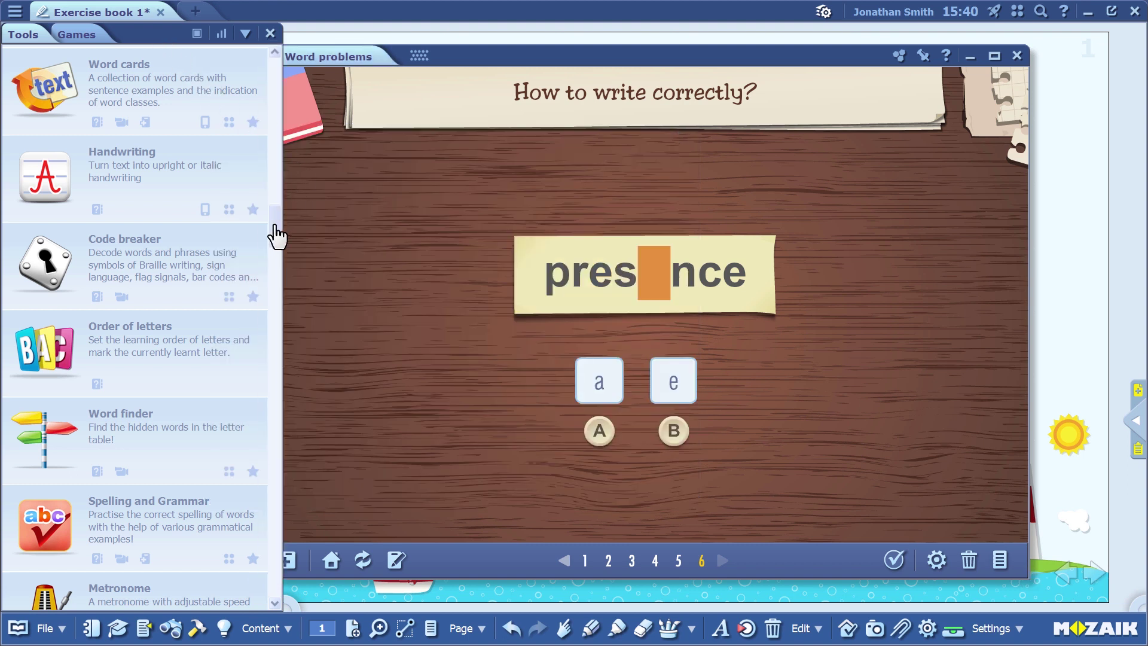
mouse_move(276, 235)
left_mouse_down()
mouse_move(287, 278)
mouse_move(281, 163)
left_mouse_up()
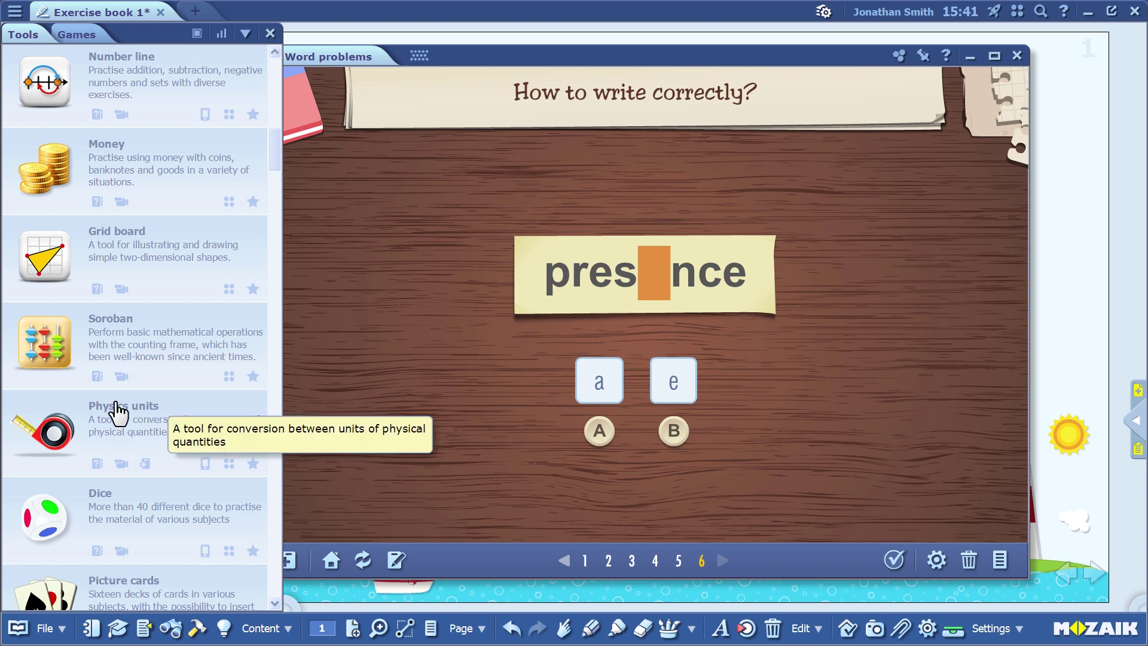
Export the Physics units 'Which is the greatest?' length comparison, then close the converter.
left_click(123, 416)
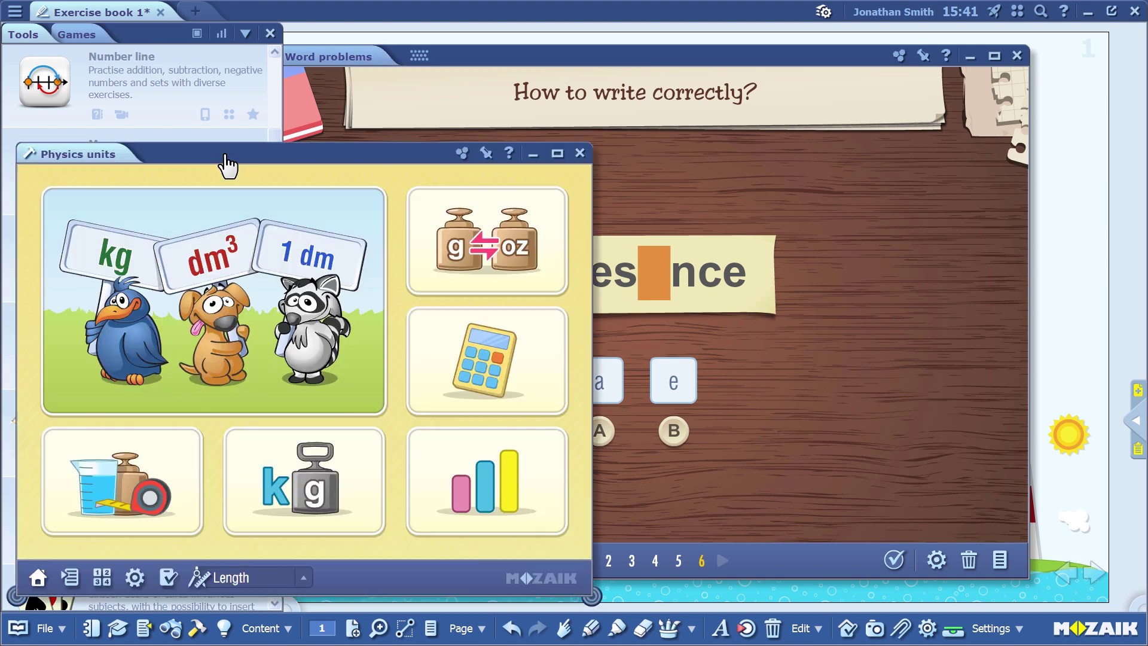
mouse_move(255, 156)
left_mouse_down()
mouse_move(337, 144)
mouse_move(391, 114)
left_mouse_up()
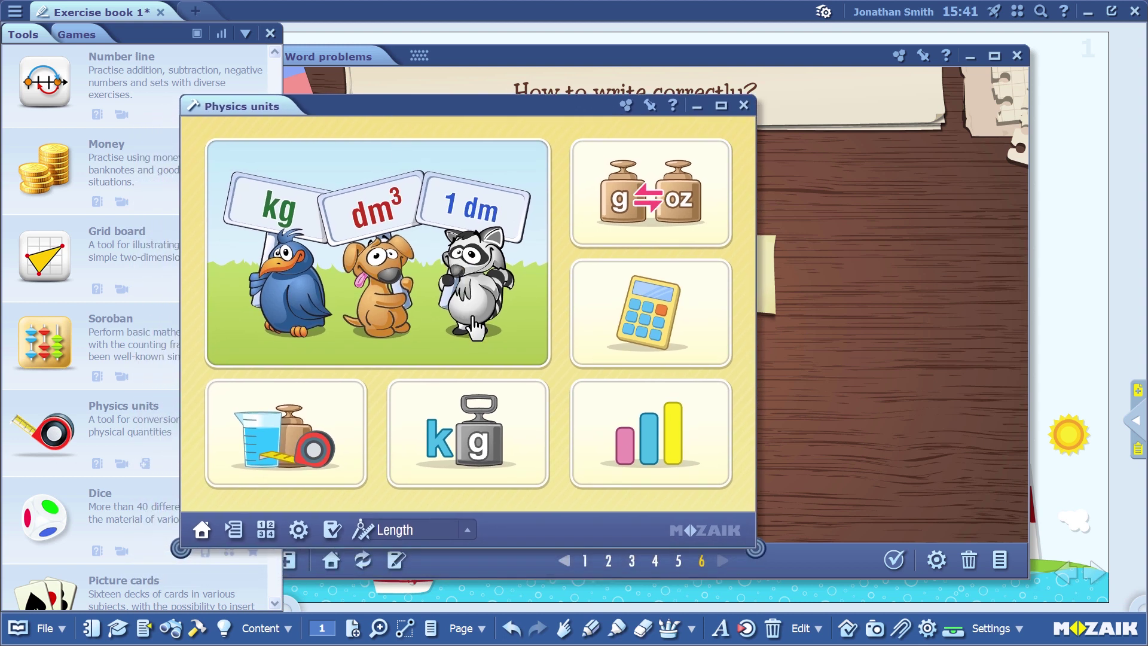
left_click(330, 531)
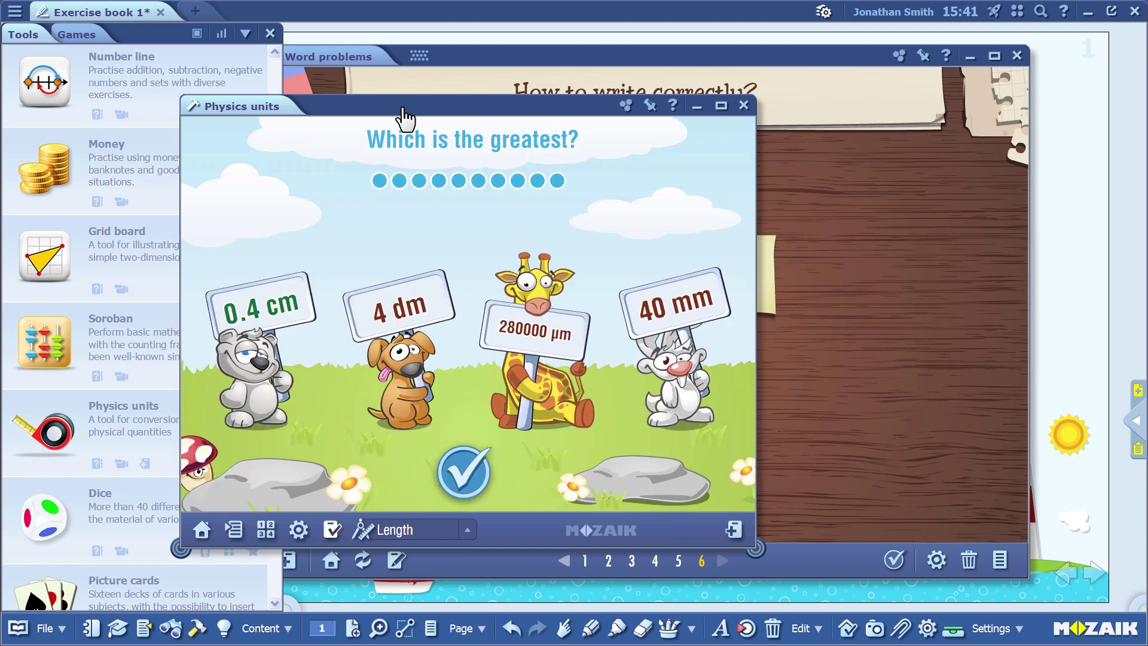
left_click_drag(400, 108, 495, 97)
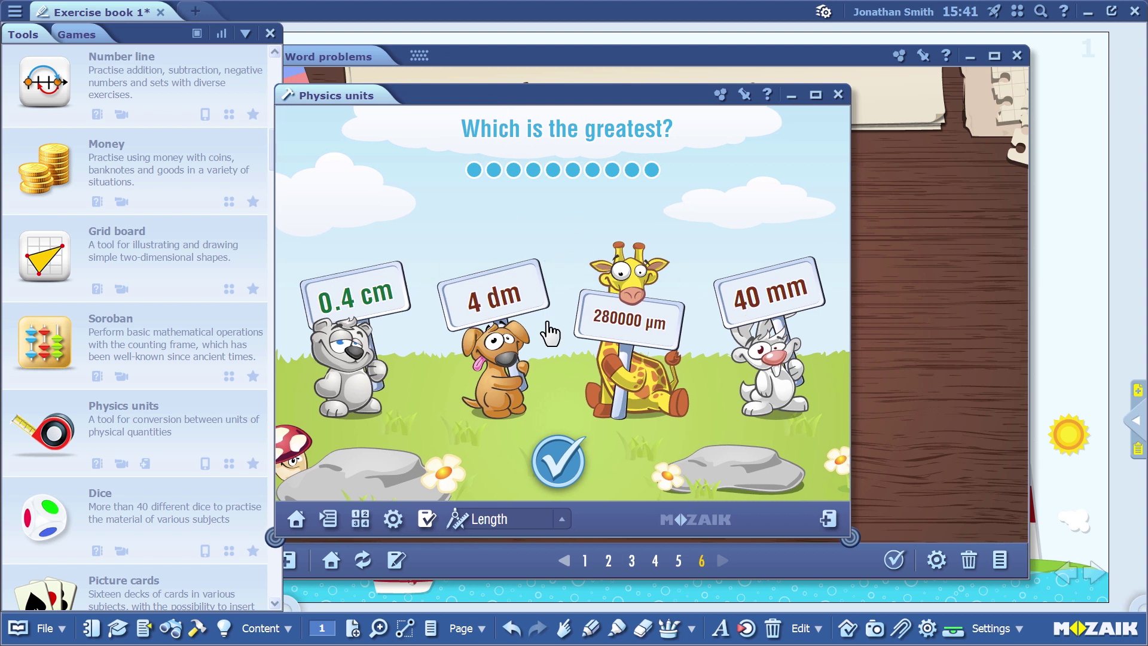
left_click(829, 522)
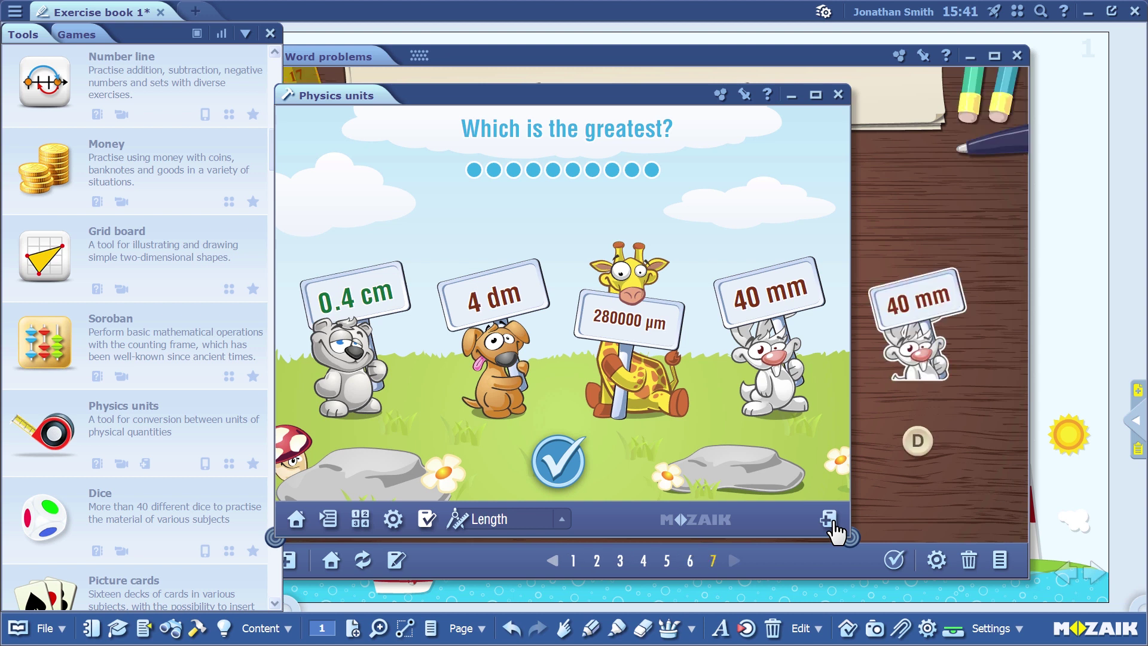
left_click(838, 94)
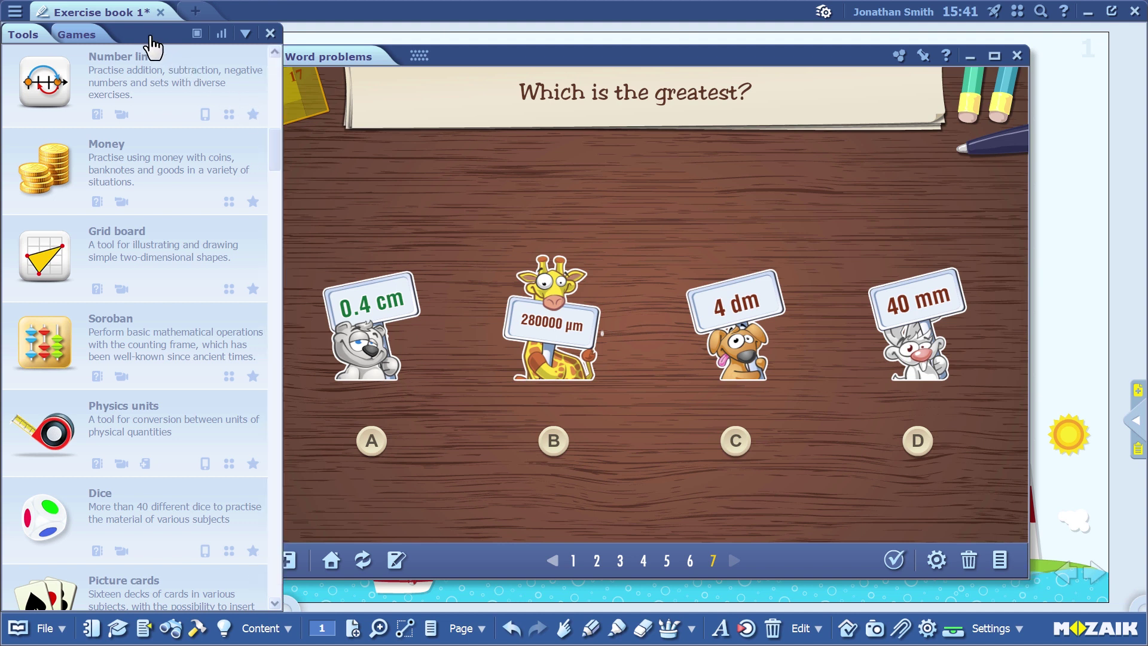
left_click_drag(274, 174, 271, 95)
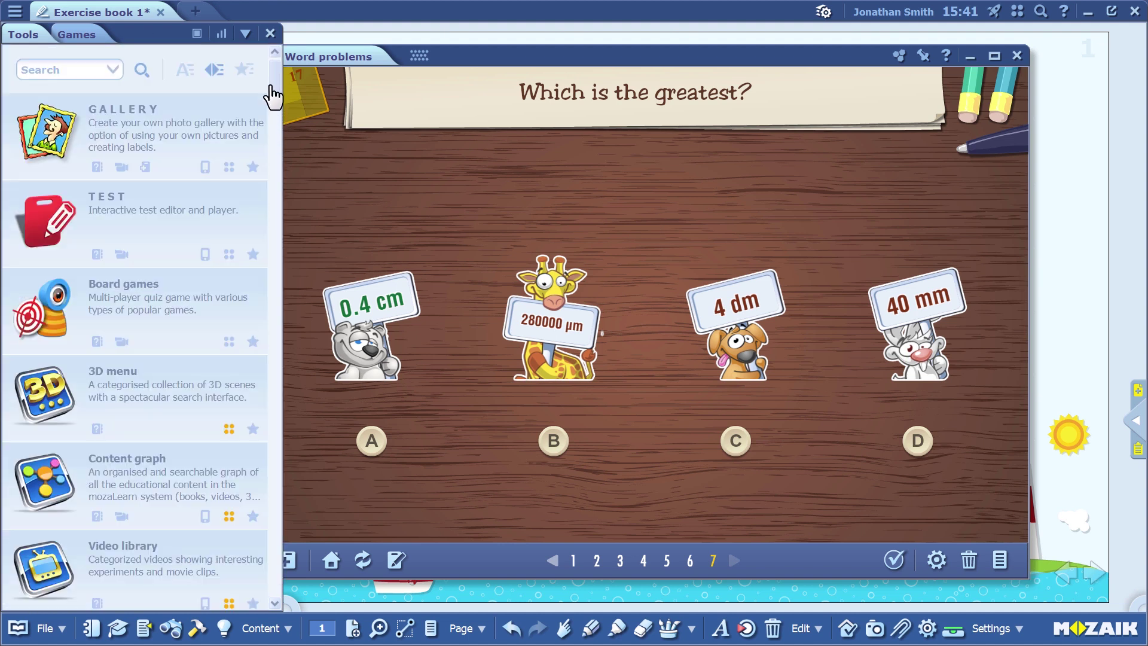
Open the fruit gallery and export its apple, banana, strawberry and peach matching pairs exercise.
left_click(108, 116)
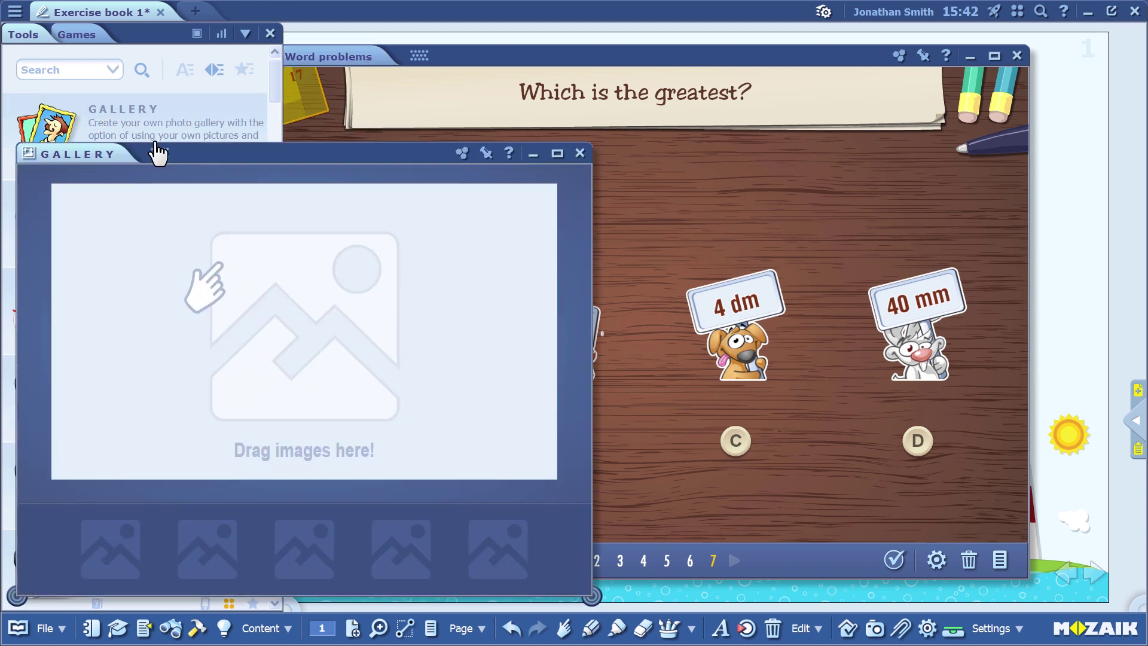
left_click_drag(198, 163, 425, 109)
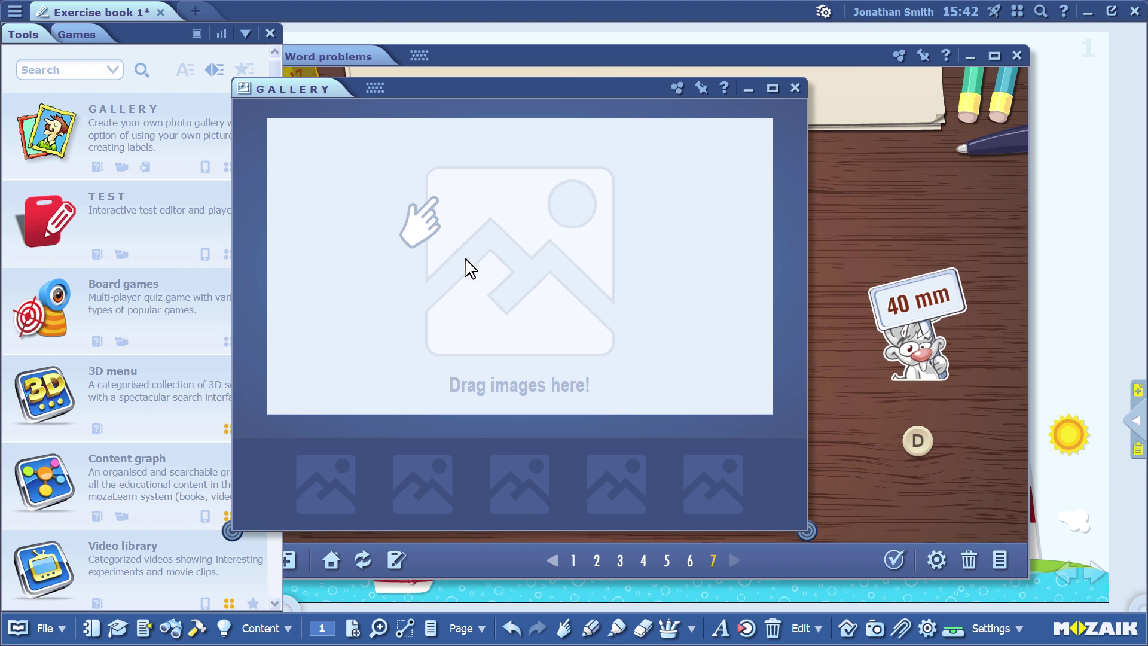
left_click(794, 90)
left_click_drag(709, 72, 562, 72)
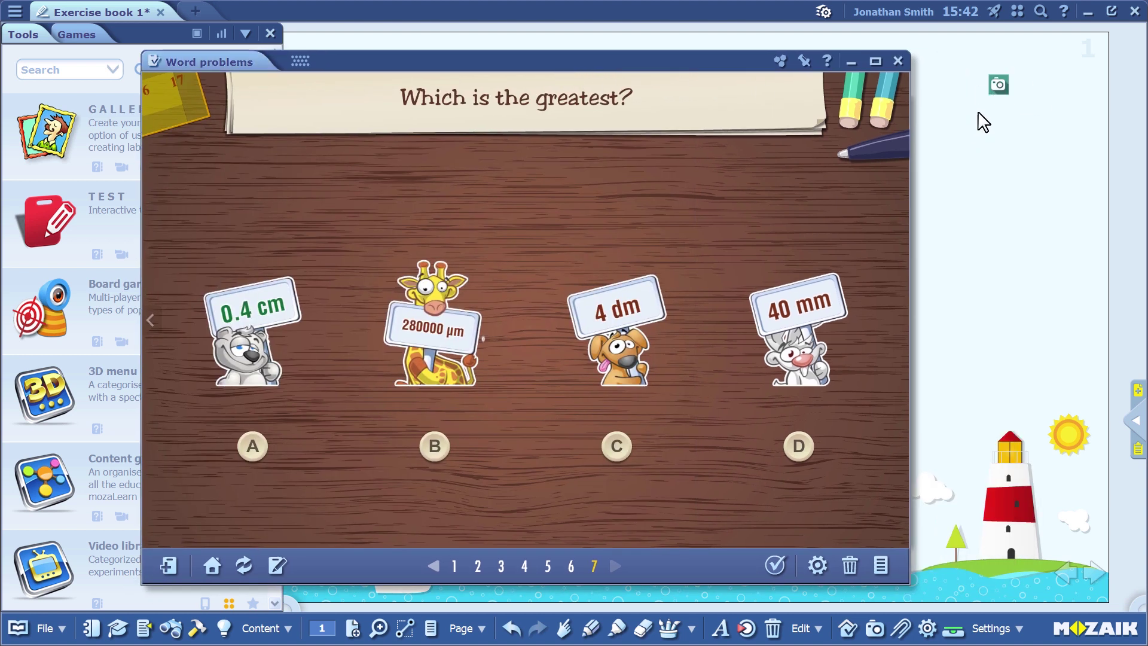
left_click(999, 91)
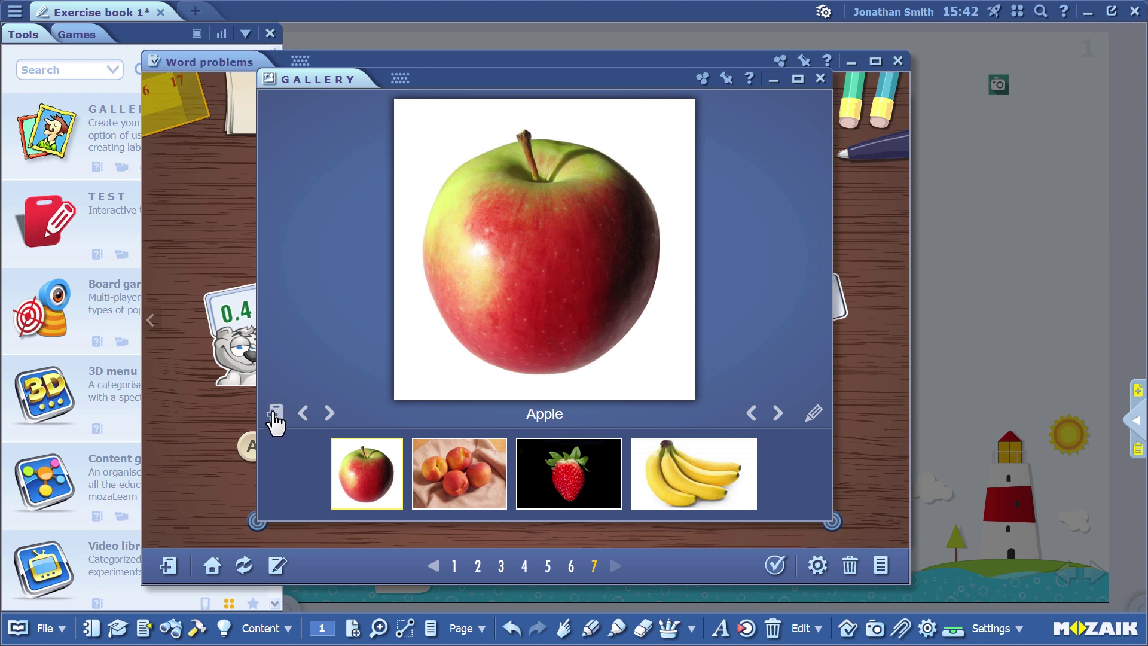
left_click(275, 414)
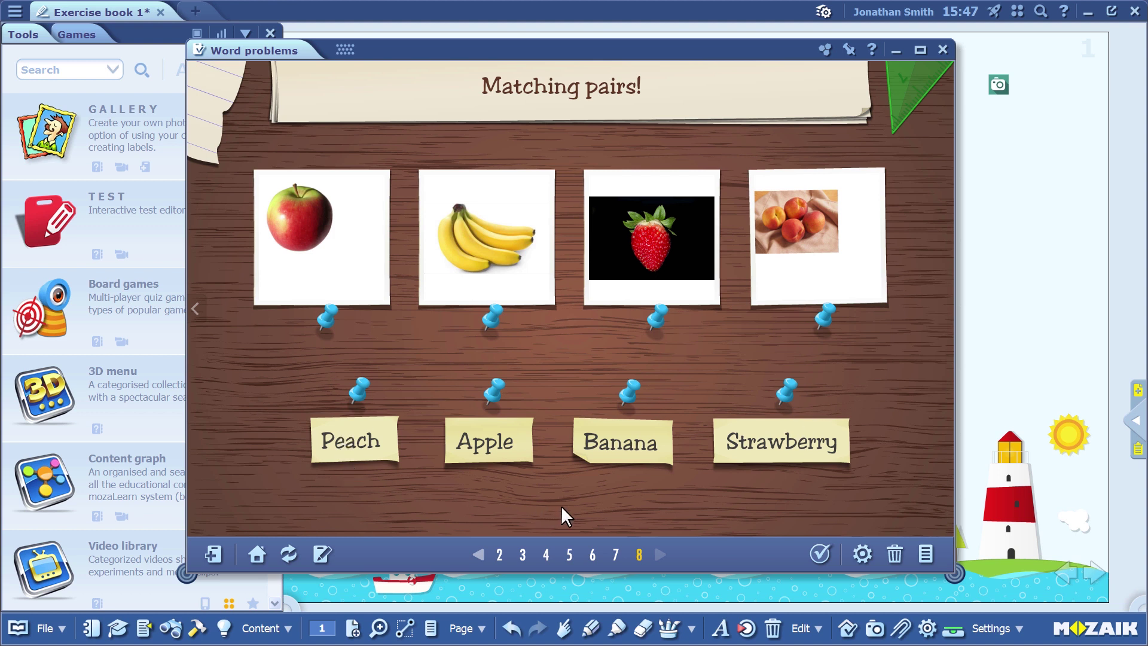
Insert Word problems as a large icon, close the test and Tools panel, and place it top right.
left_click(849, 49)
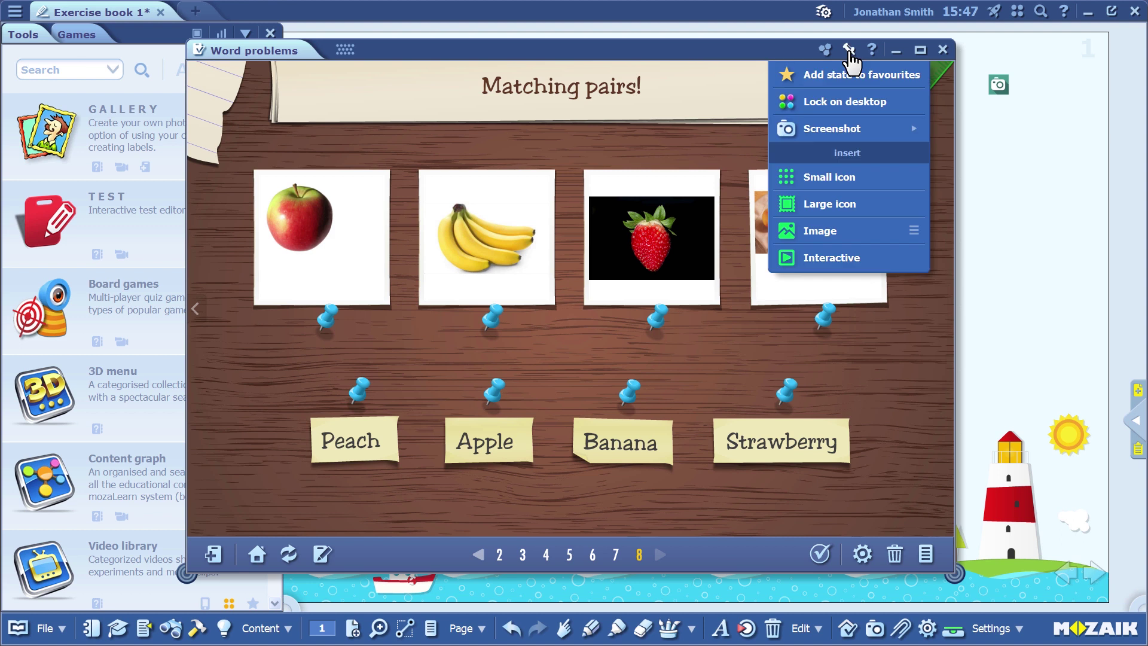
left_click(833, 215)
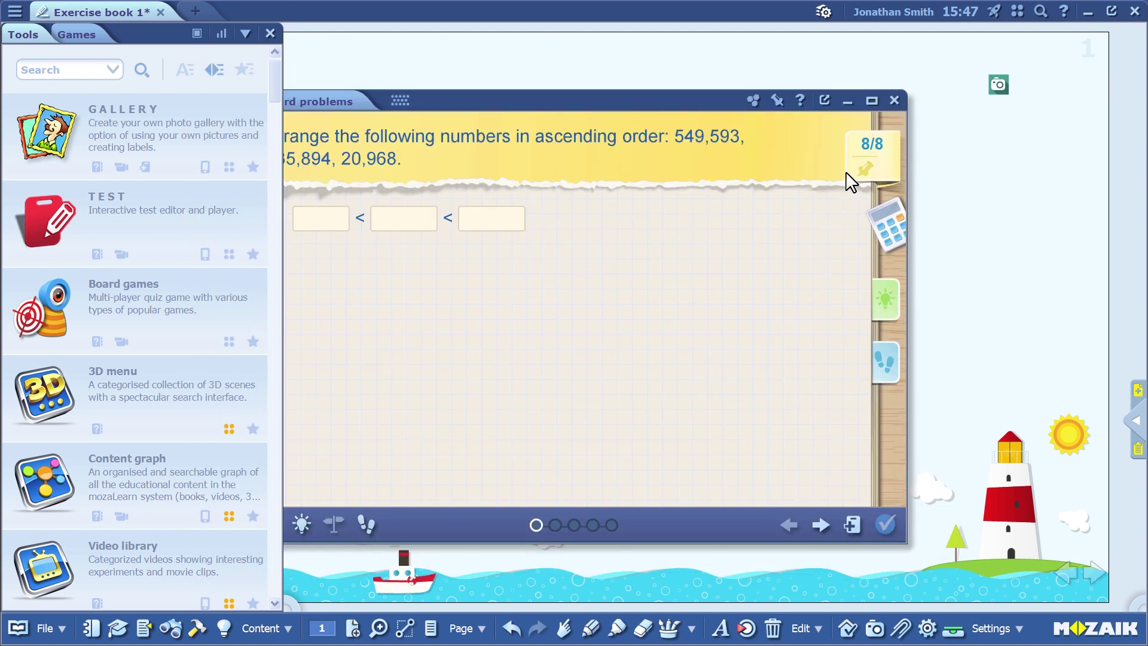
left_click(895, 100)
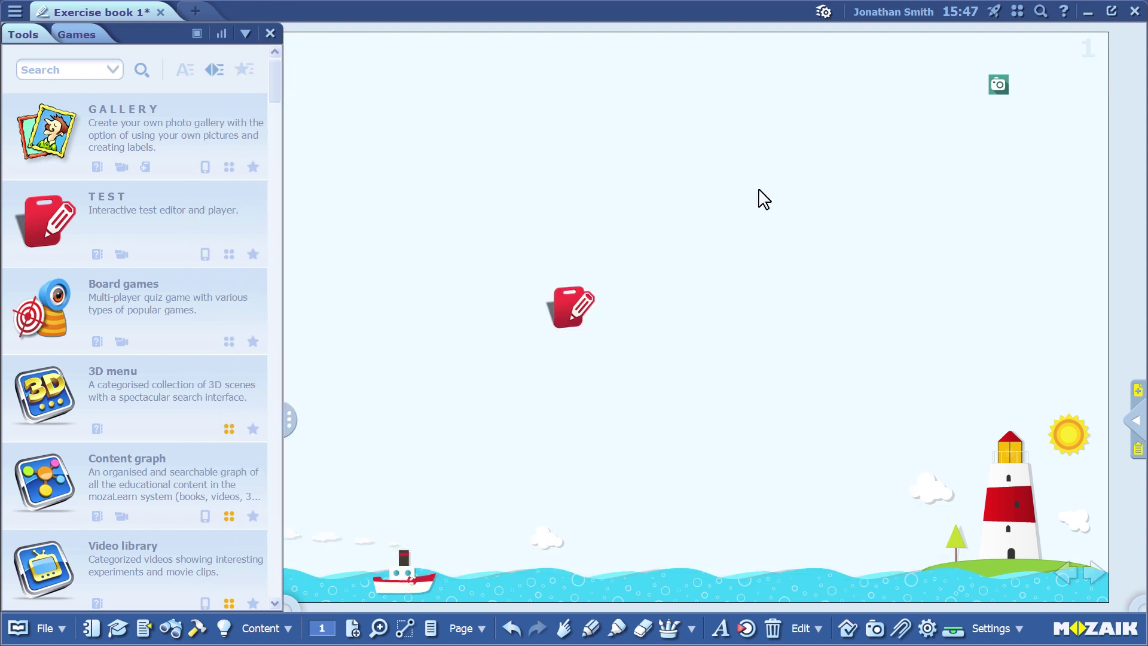
left_click(270, 34)
mouse_move(565, 310)
left_mouse_down()
mouse_move(896, 105)
mouse_move(902, 82)
left_mouse_up()
Open the worksheet for editing and put question 4, about Jane Goodall, into edit mode.
left_click(939, 45)
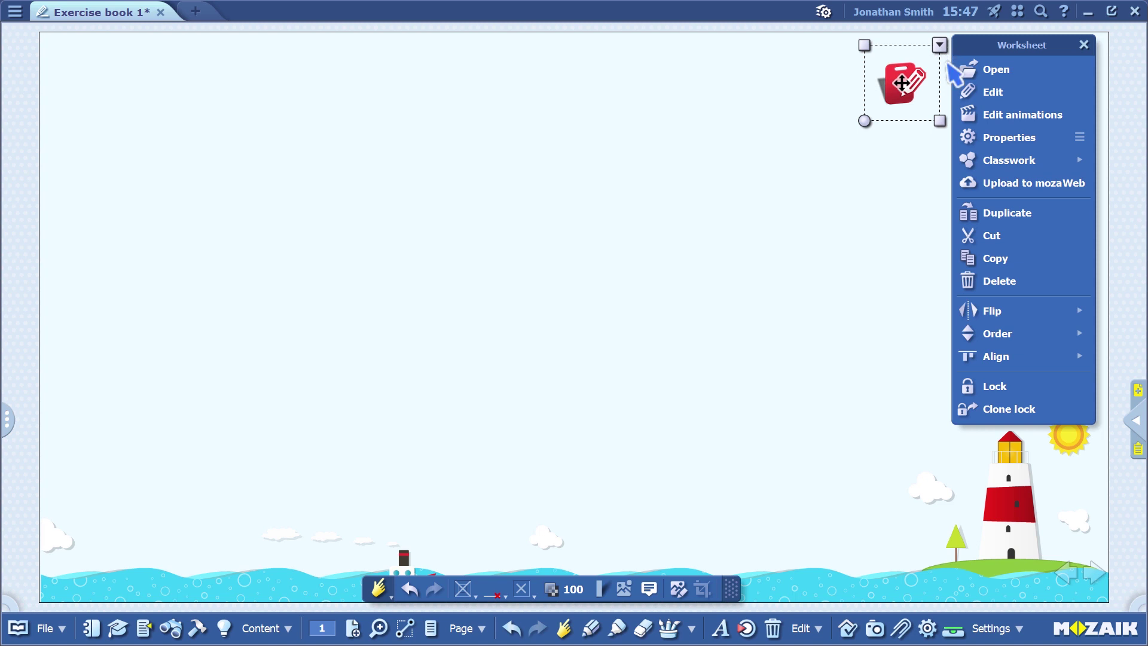
left_click(996, 97)
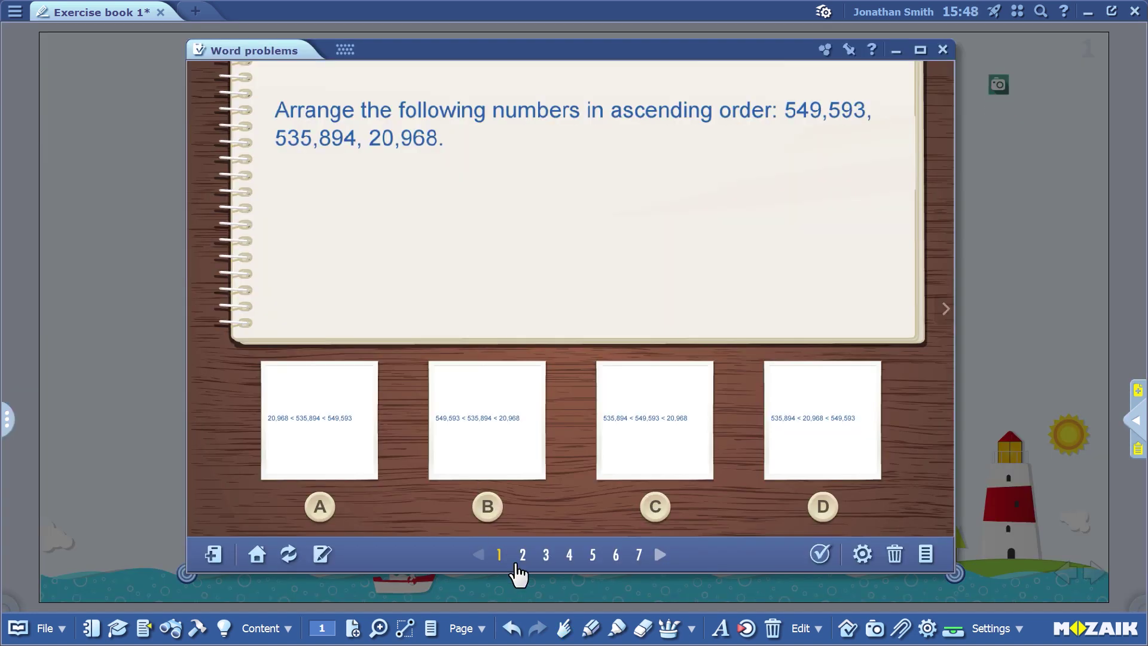
left_click(523, 555)
left_click(569, 554)
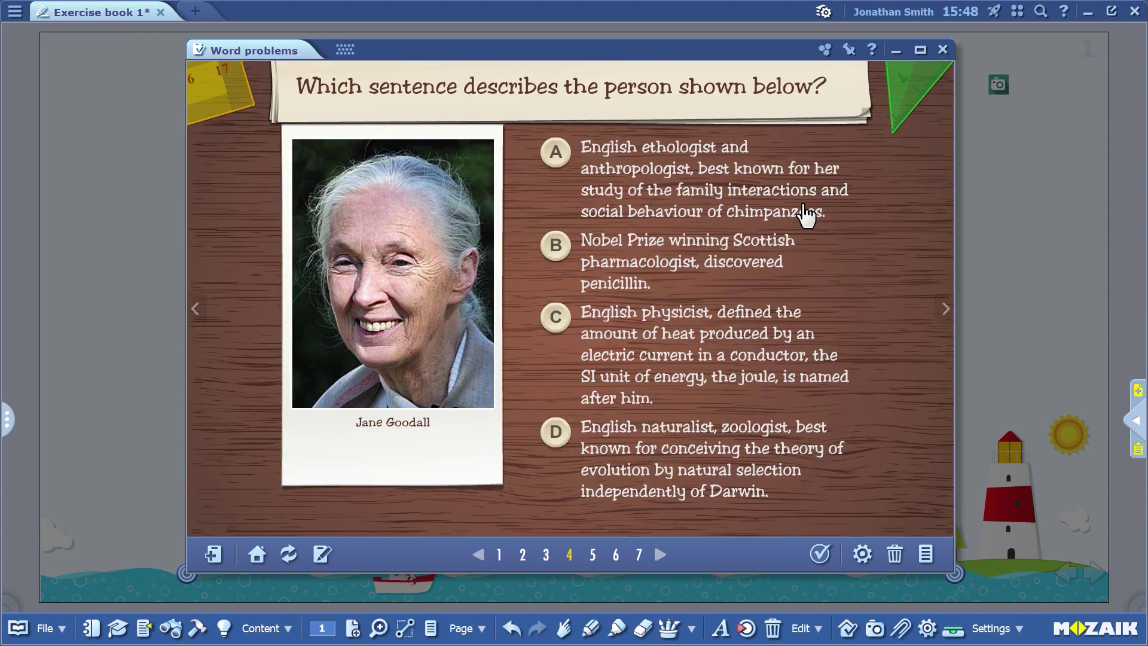
left_click(322, 555)
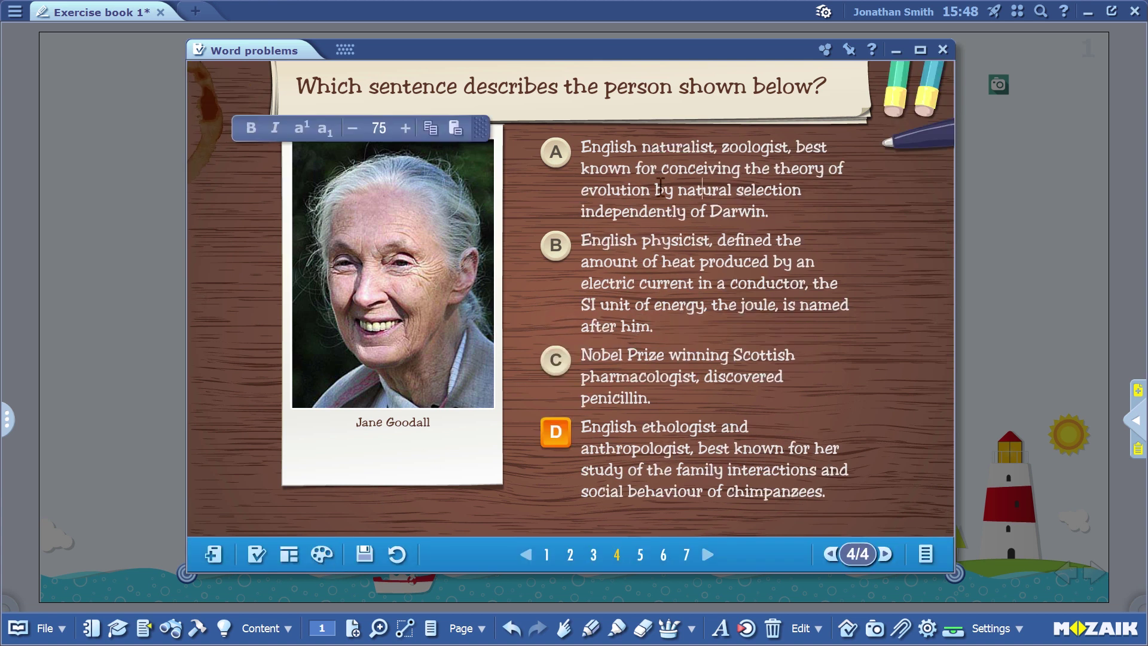
Keep answer D marked correct for the Jane Goodall question and leave edit mode.
left_click_drag(656, 190, 735, 189)
left_click(687, 250)
left_click_drag(490, 90, 804, 94)
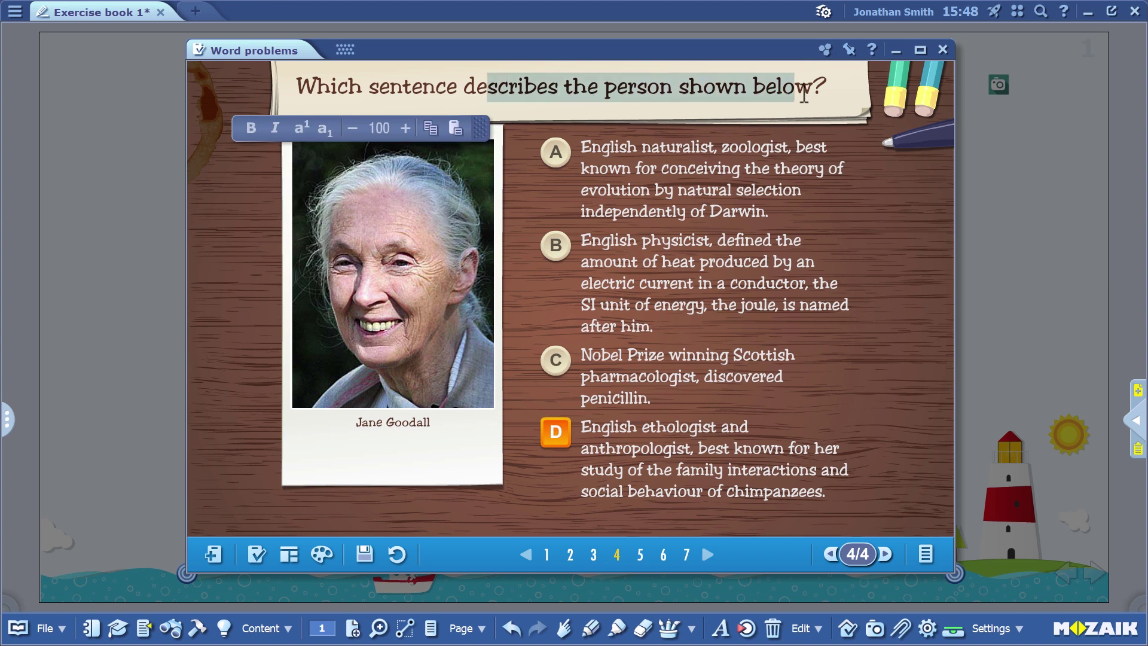
left_click(552, 364)
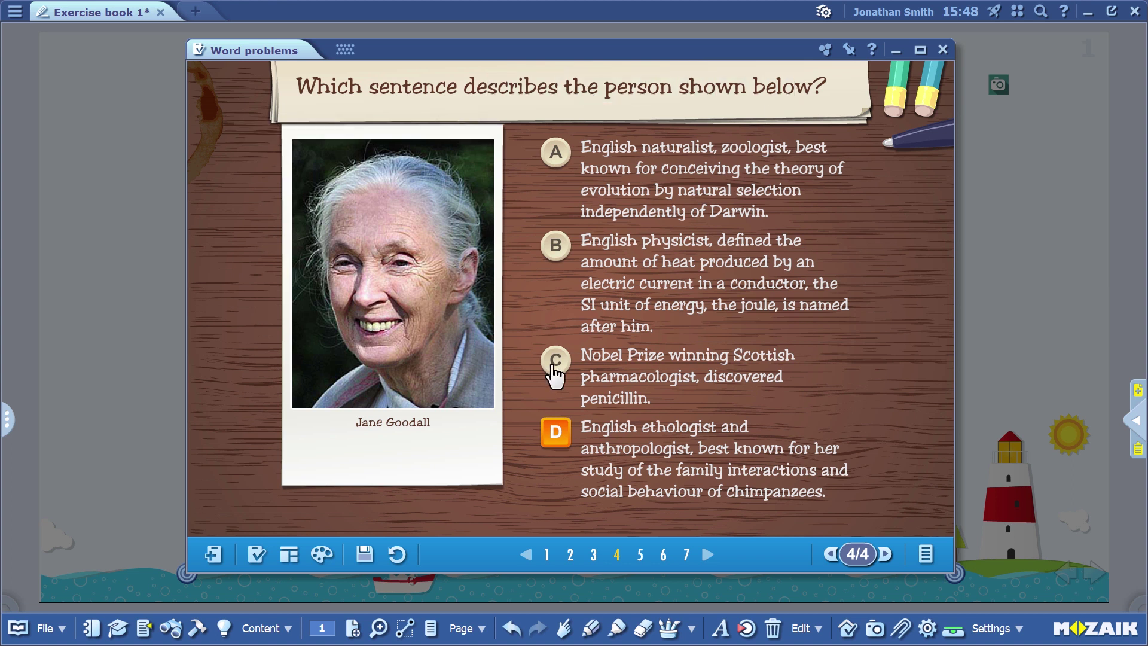
left_click(553, 432)
left_click(364, 555)
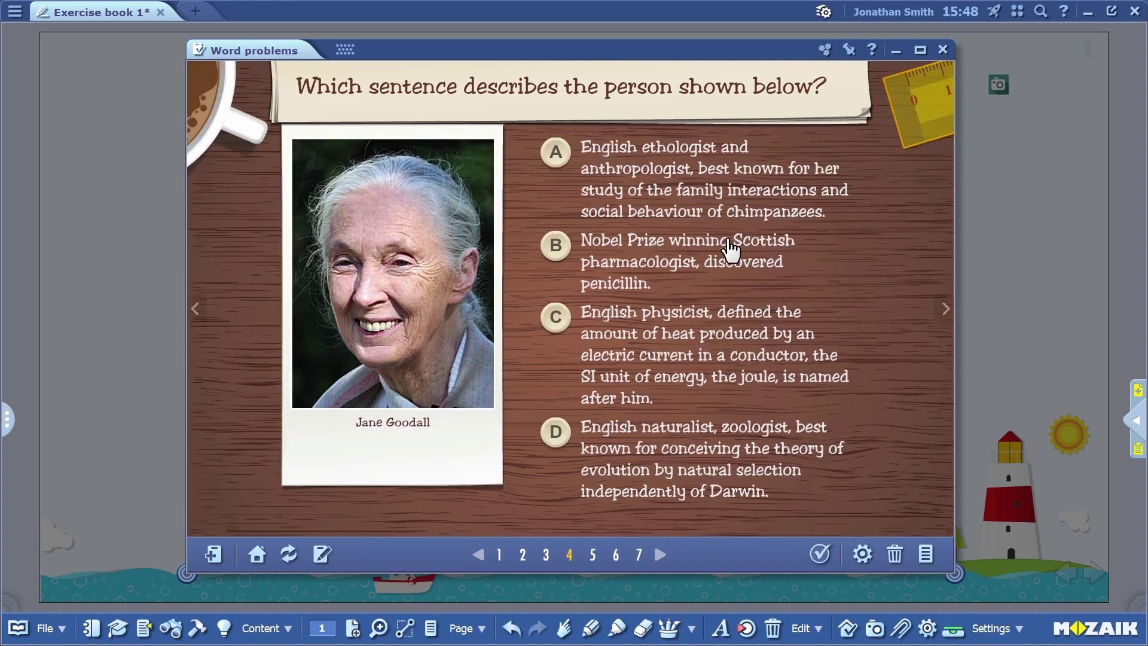
Save the edited Word problems test and close it.
left_click(848, 52)
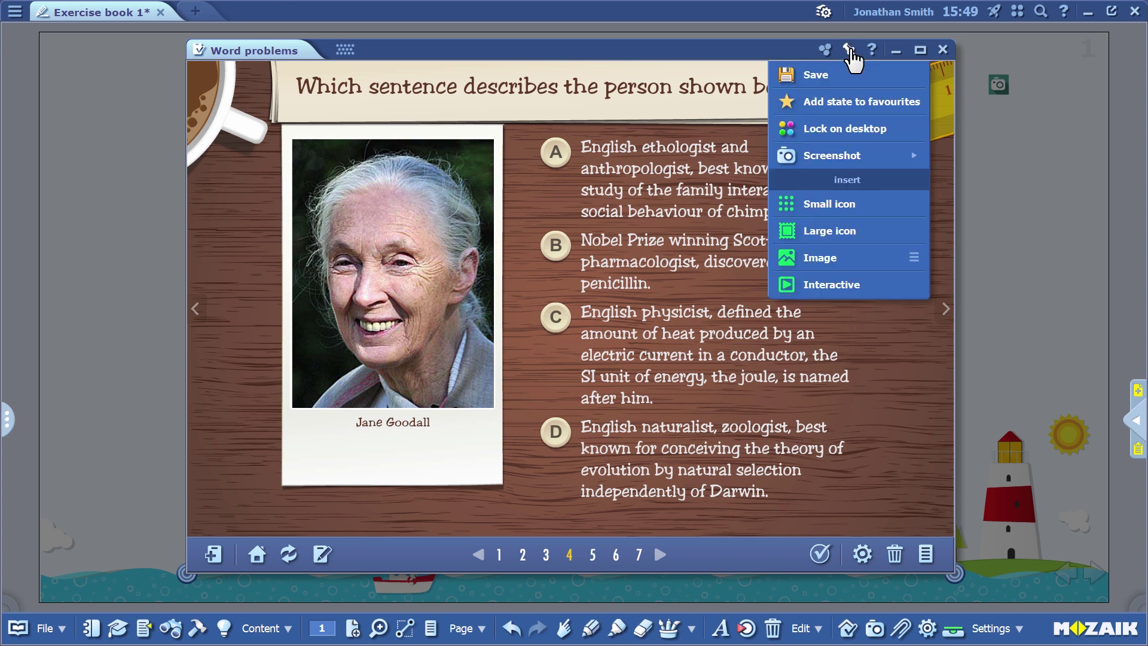
left_click(826, 77)
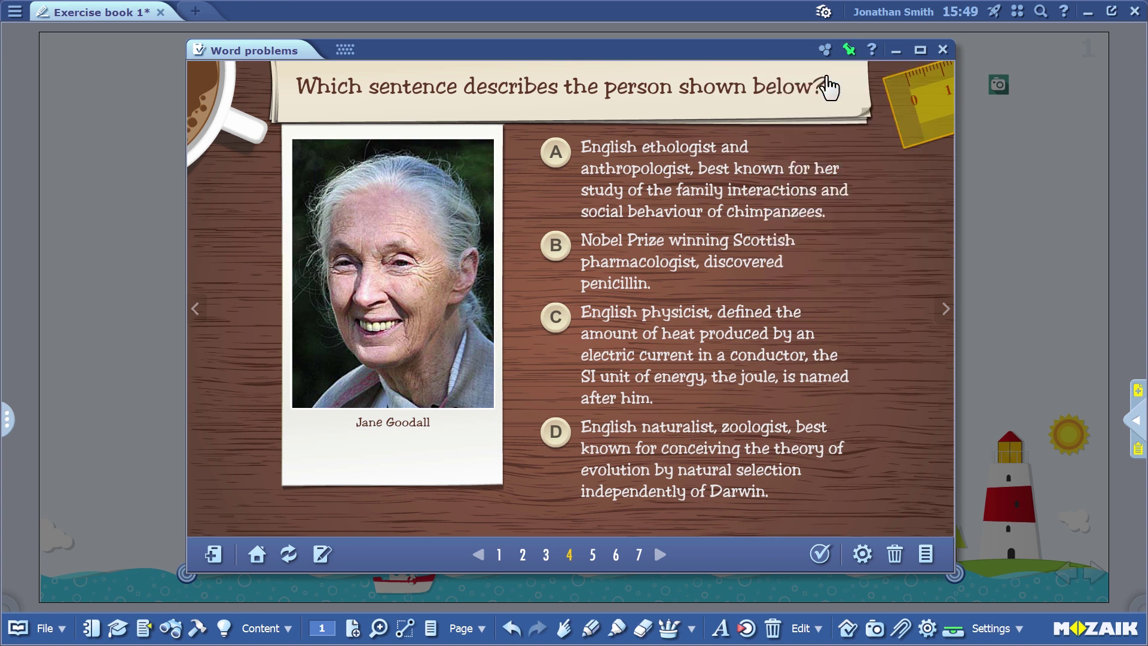
key("Escape")
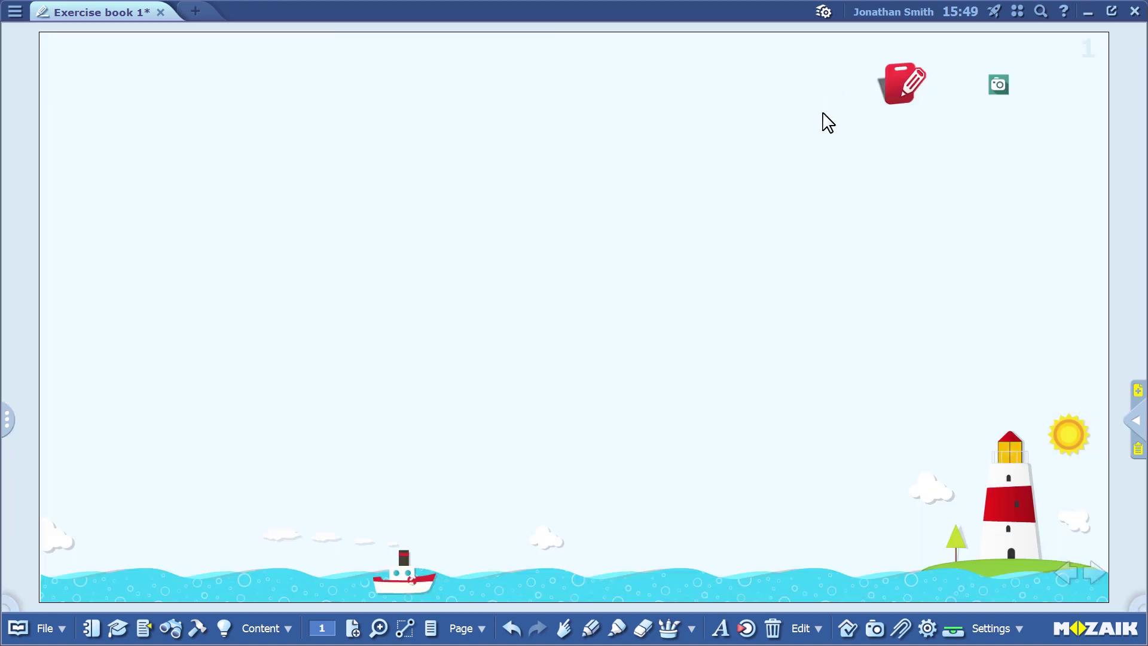